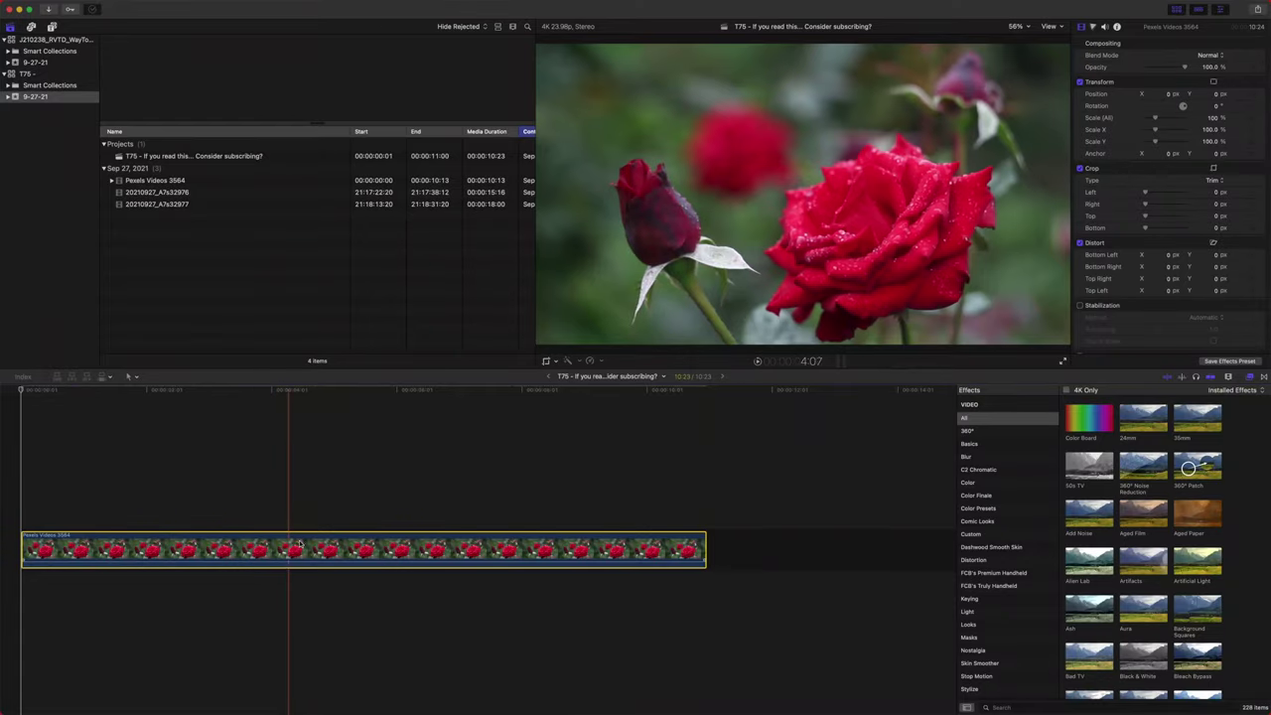
Open the Color Inspector for the rose clip with Cmd+6.
key(super+6)
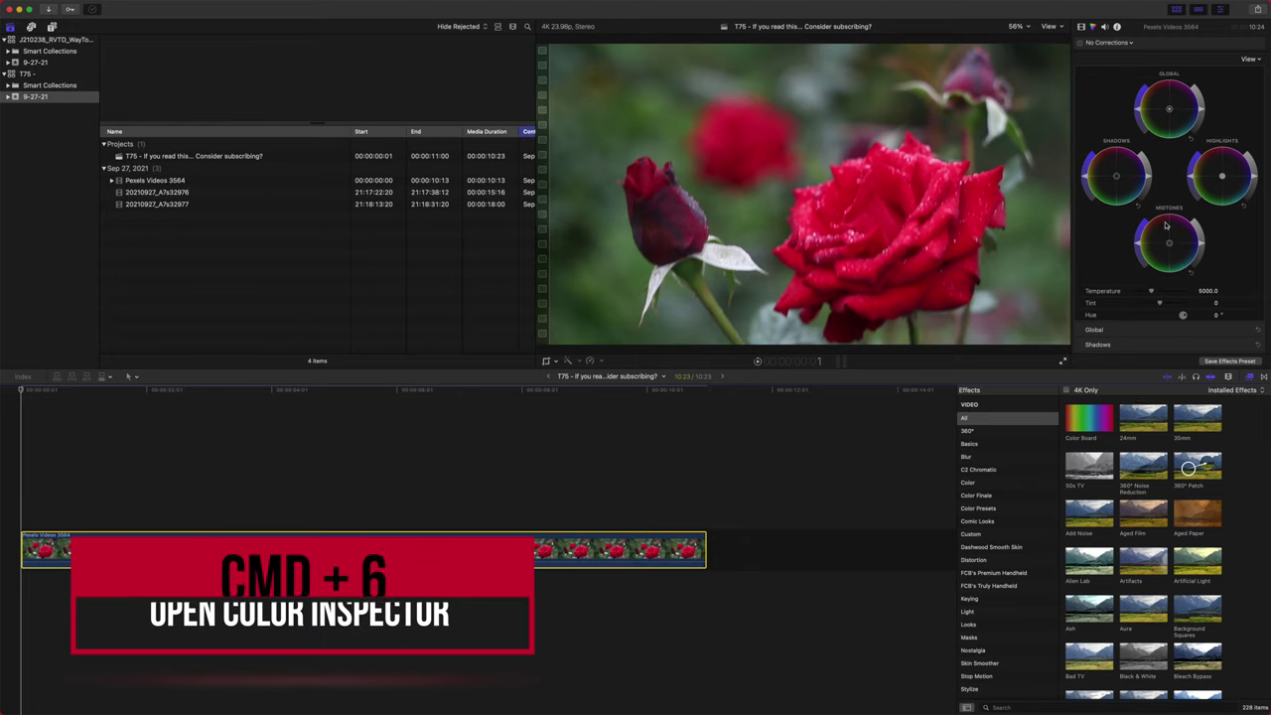
Add a Color Wheels correction to the rose clip and show its mask options.
click(1112, 44)
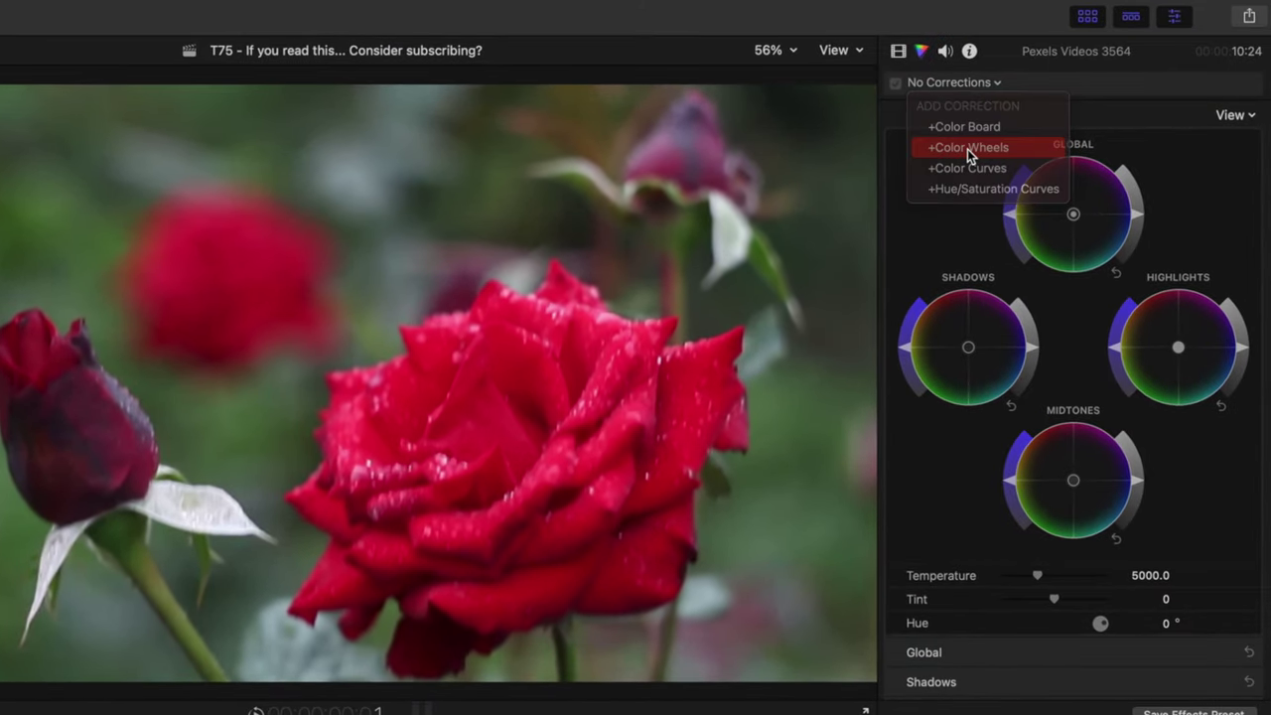
click(1080, 93)
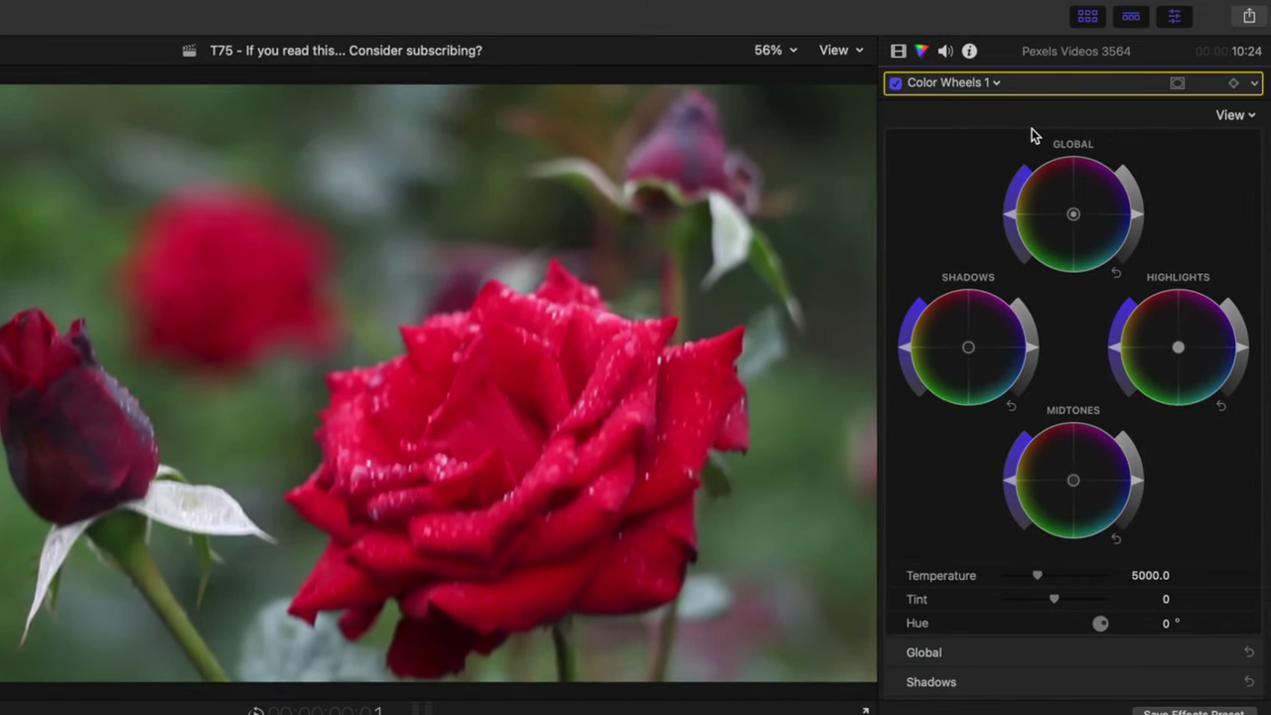
click(1181, 87)
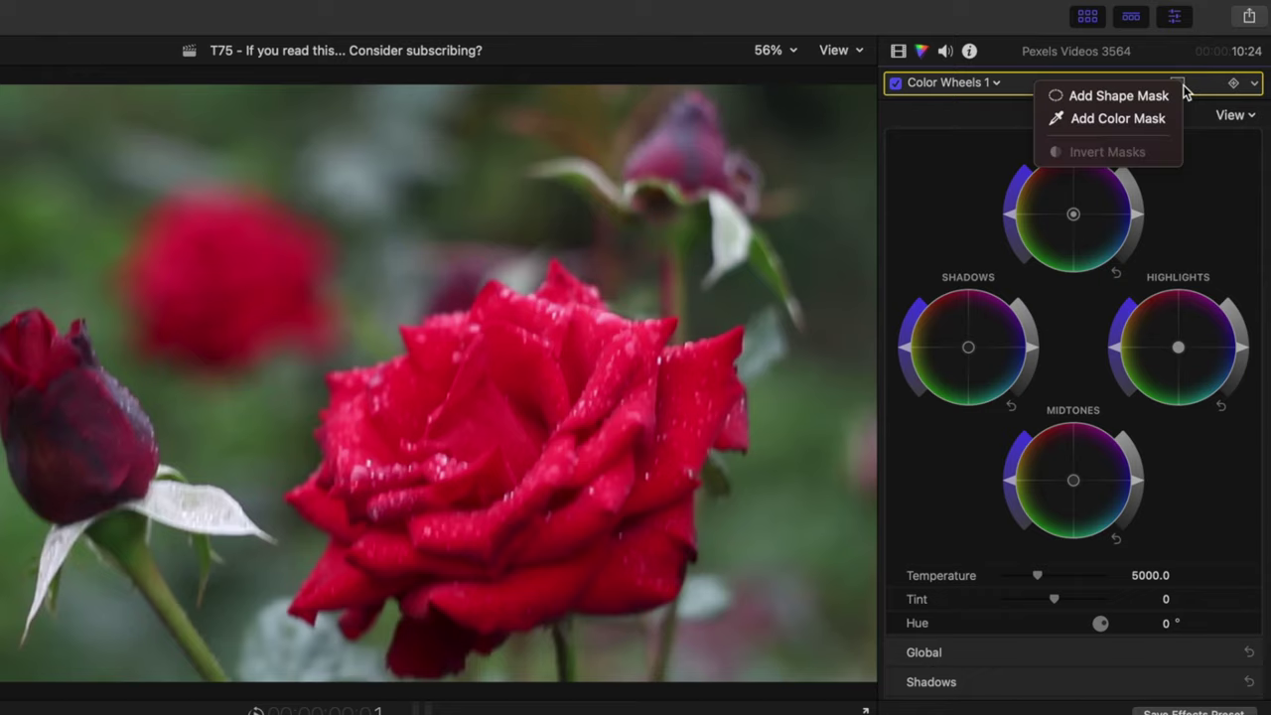
Limit Color Wheels 1 with a colour mask sampled from the rose's reds, softness 38.
click(1141, 119)
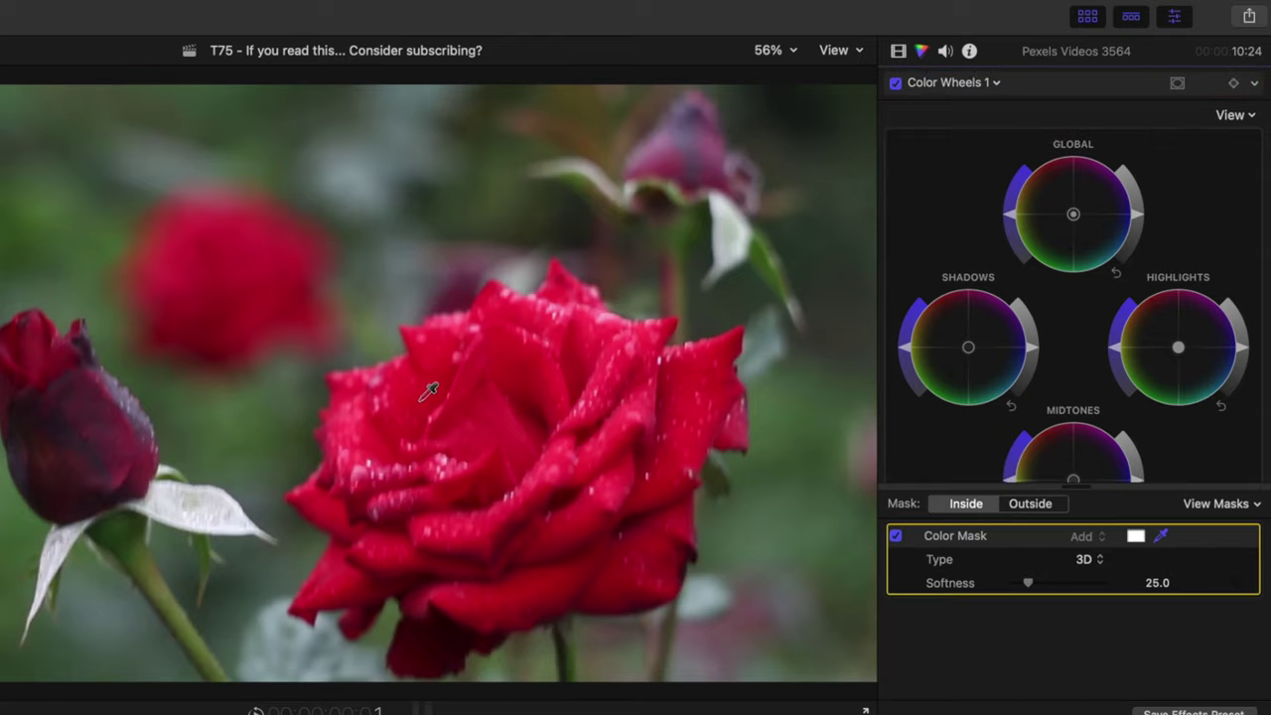
drag(433, 392, 474, 401)
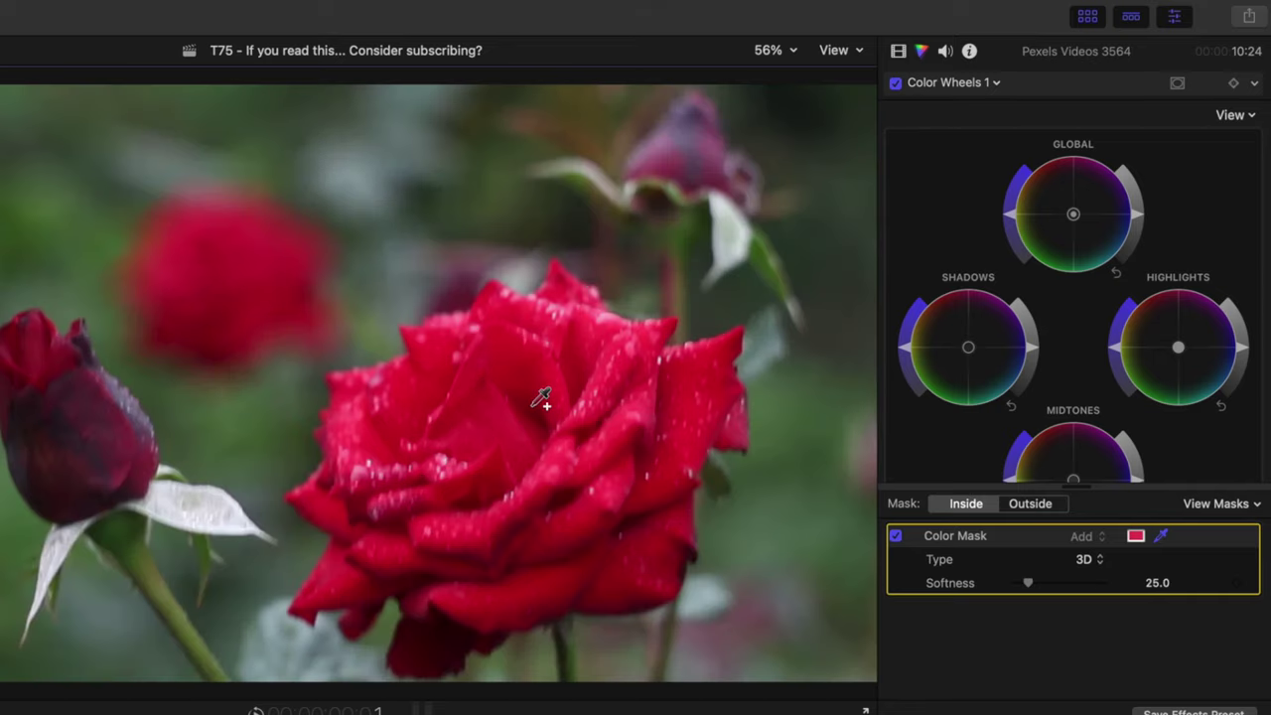
drag(540, 398, 552, 401)
drag(569, 494, 559, 523)
drag(429, 633, 442, 623)
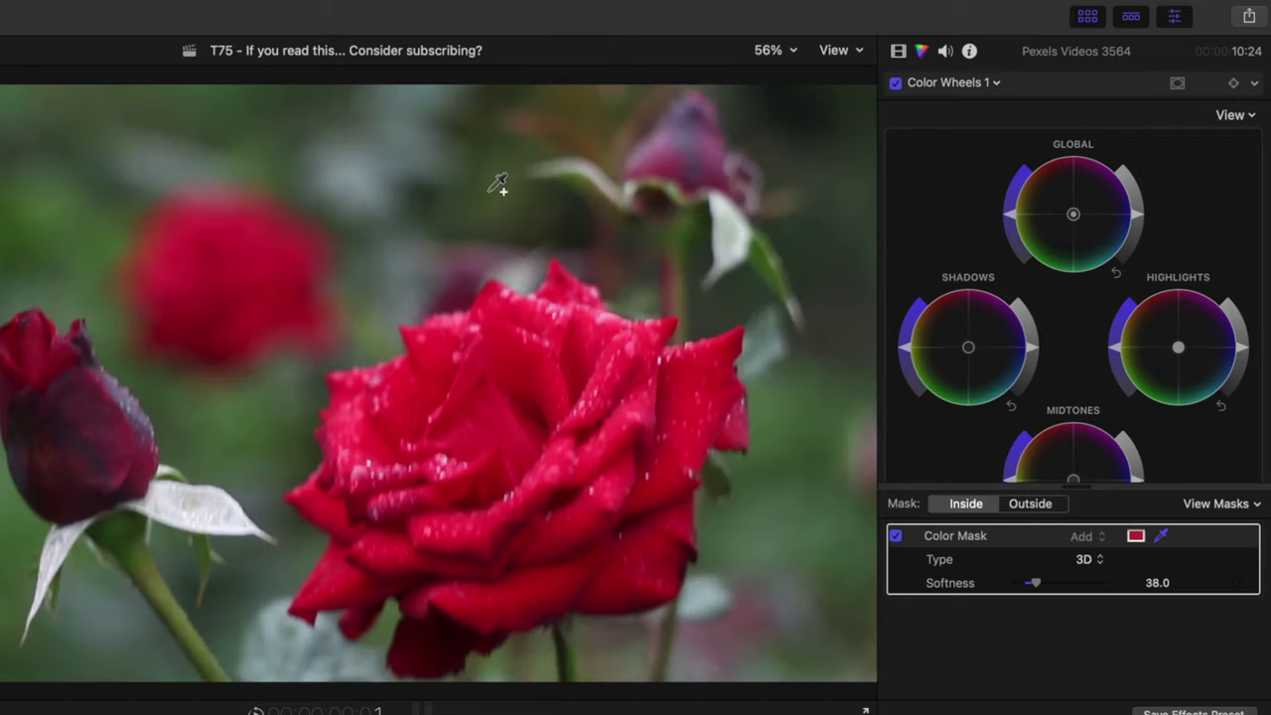
Apply the correction outside the red mask and drop Global saturation to zero.
click(1032, 504)
drag(1011, 220, 1026, 260)
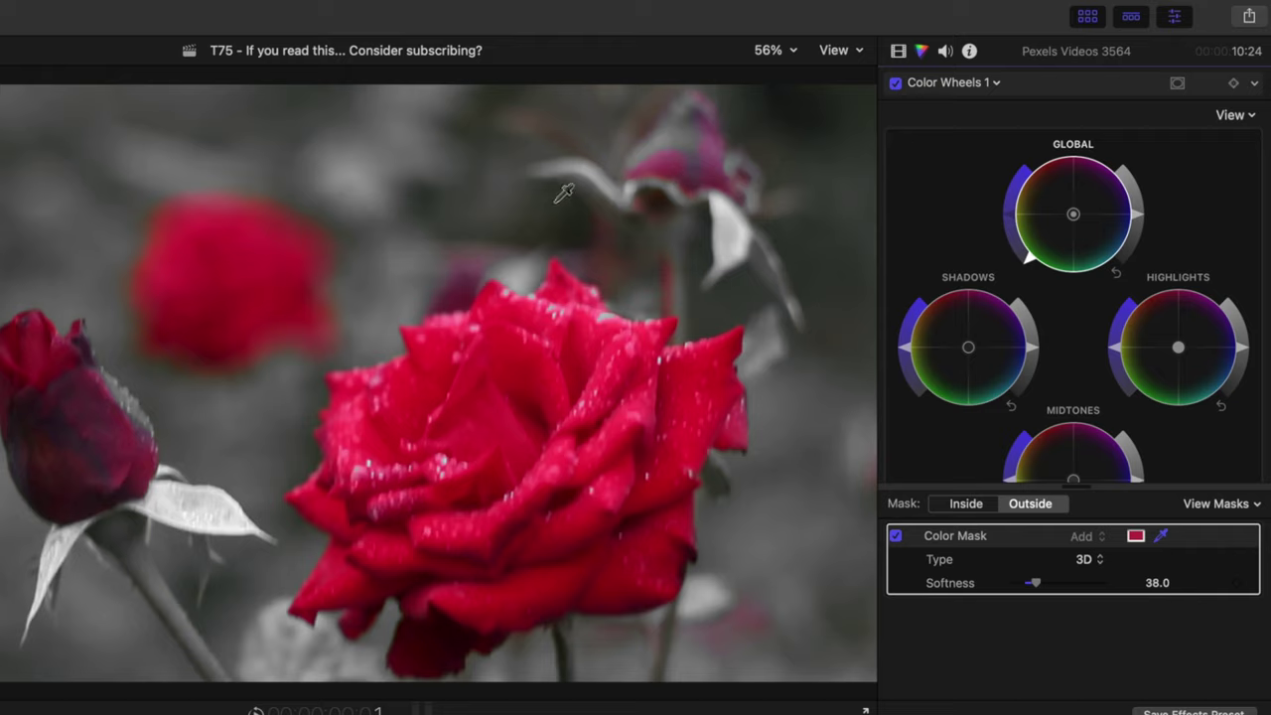
Add a circular shape mask, centred and enlarged around the main rose.
click(1176, 83)
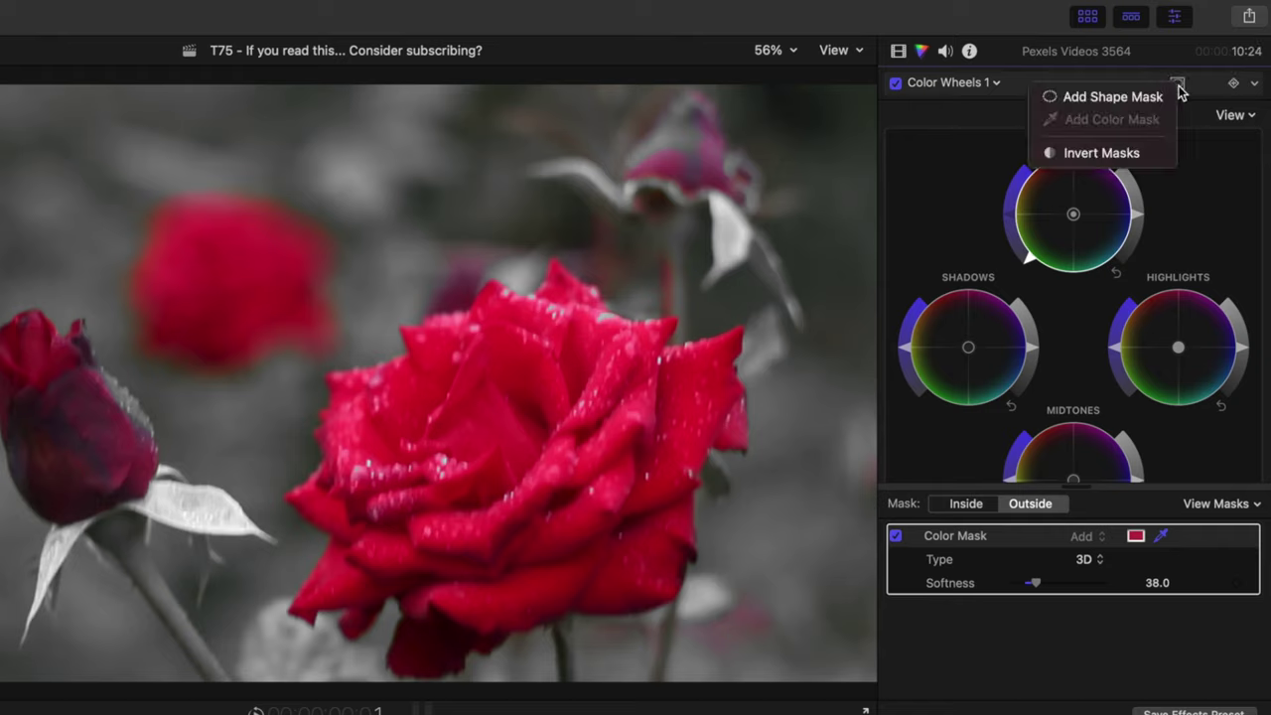
click(1144, 96)
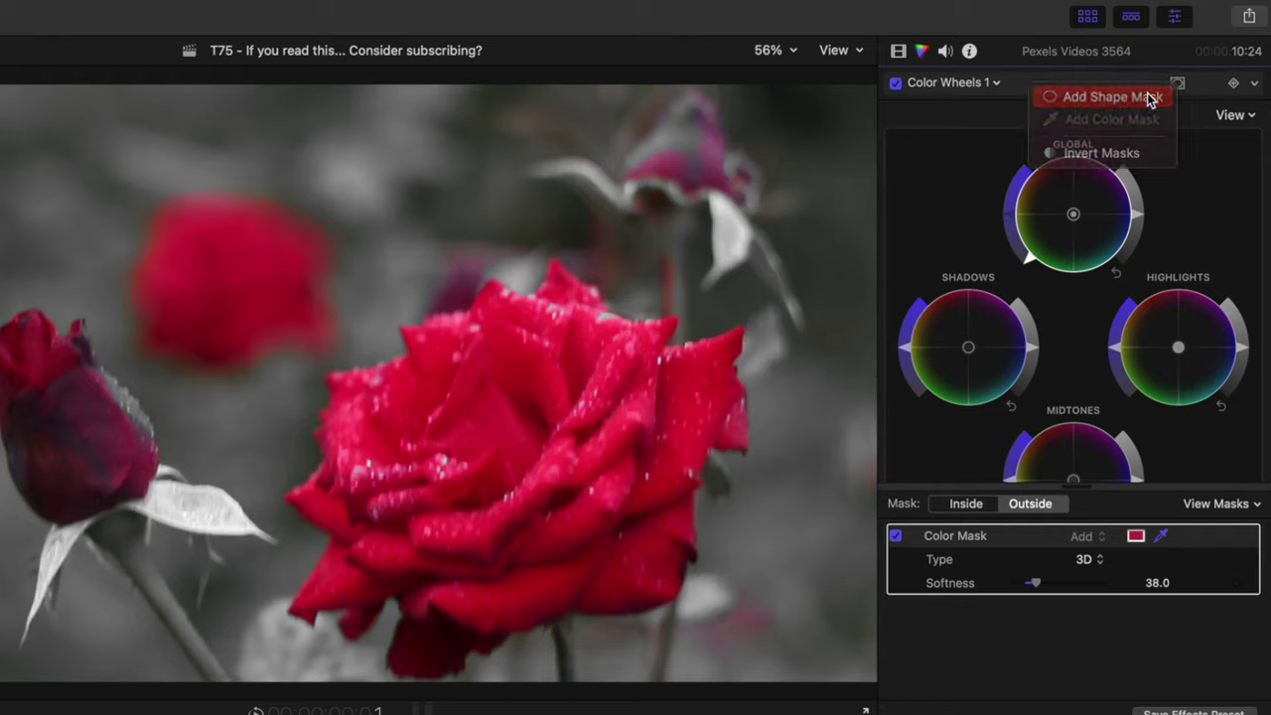
drag(348, 385, 504, 457)
drag(625, 546, 675, 576)
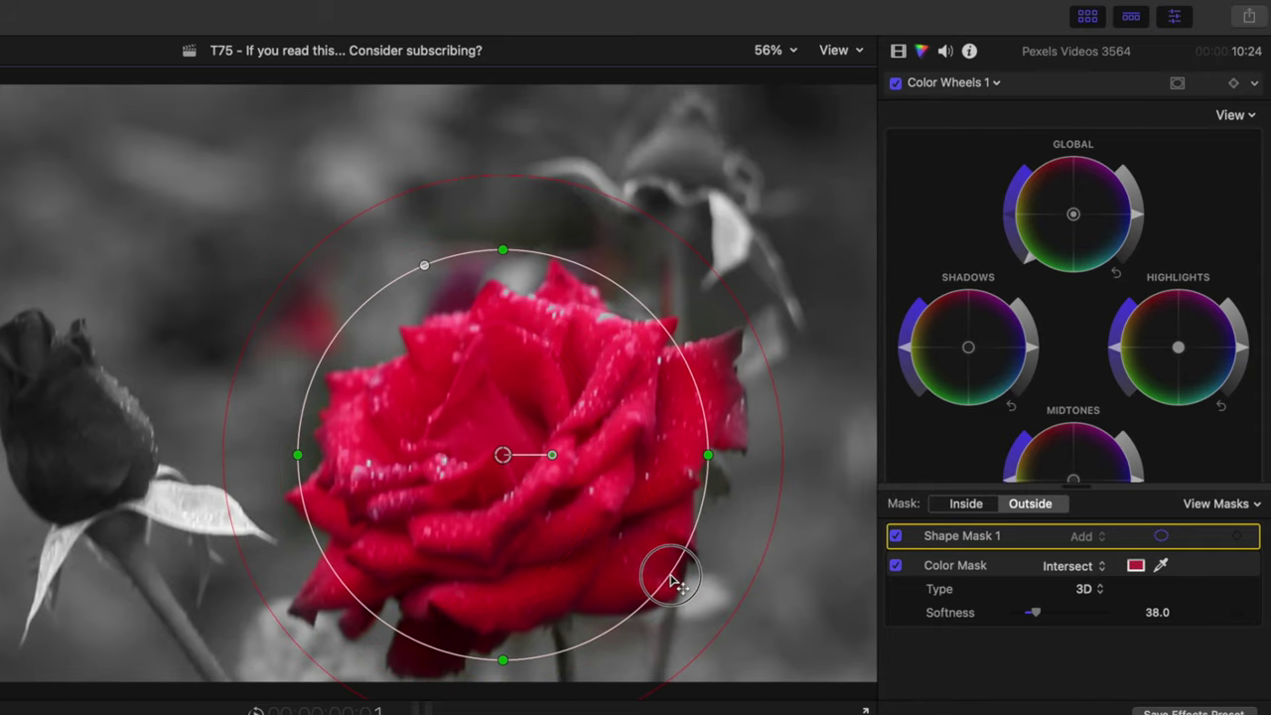
drag(504, 457, 518, 475)
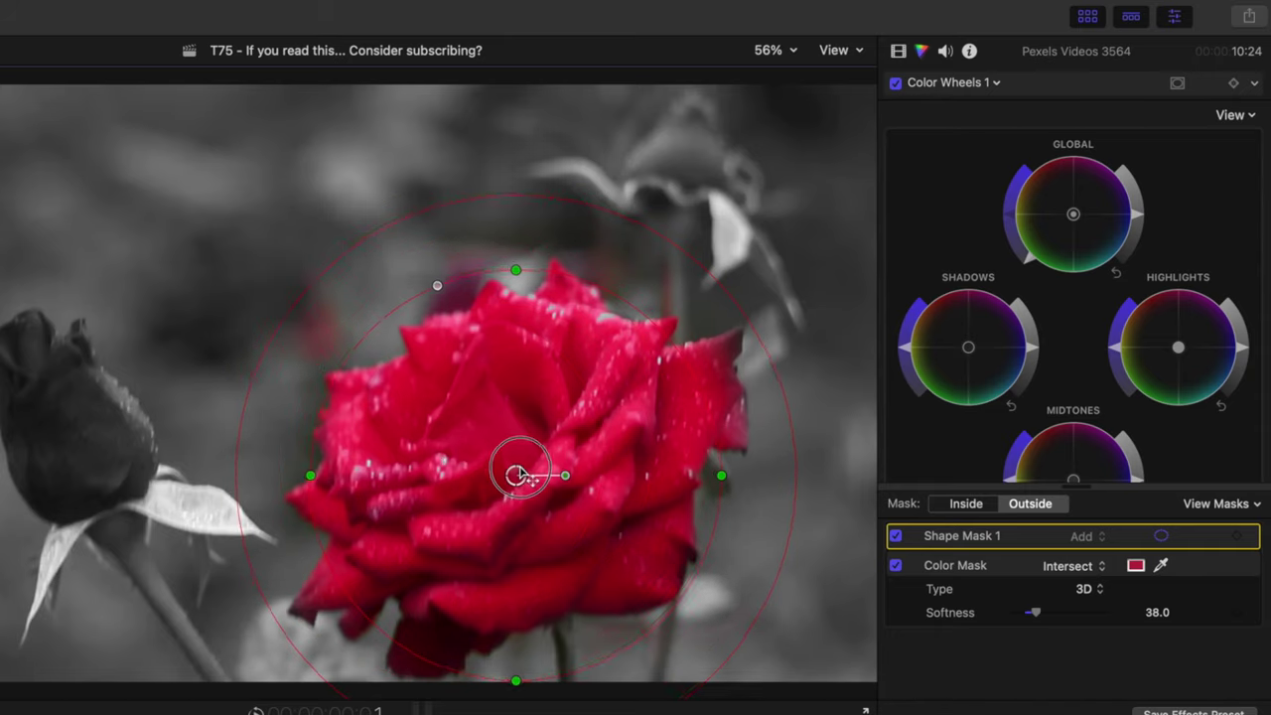
Keyframe the shape mask position and reposition it to follow the rose during playback.
click(1237, 537)
key(space)
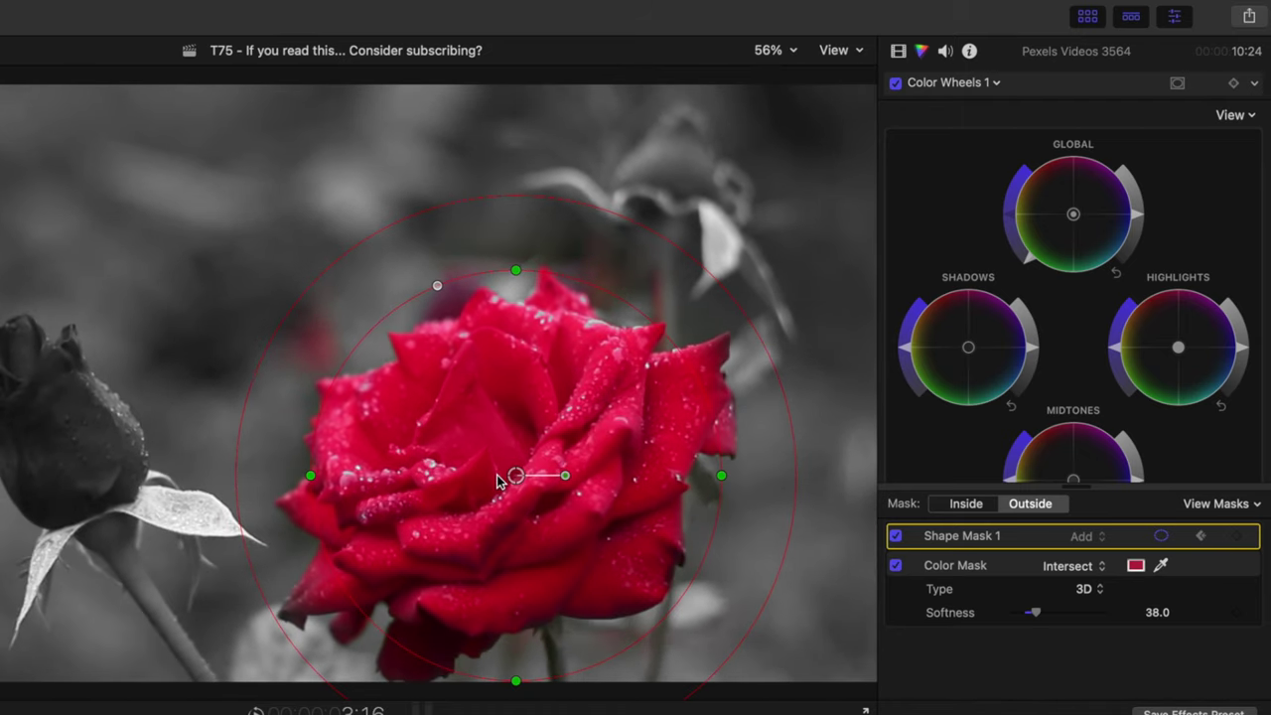
drag(499, 481, 495, 493)
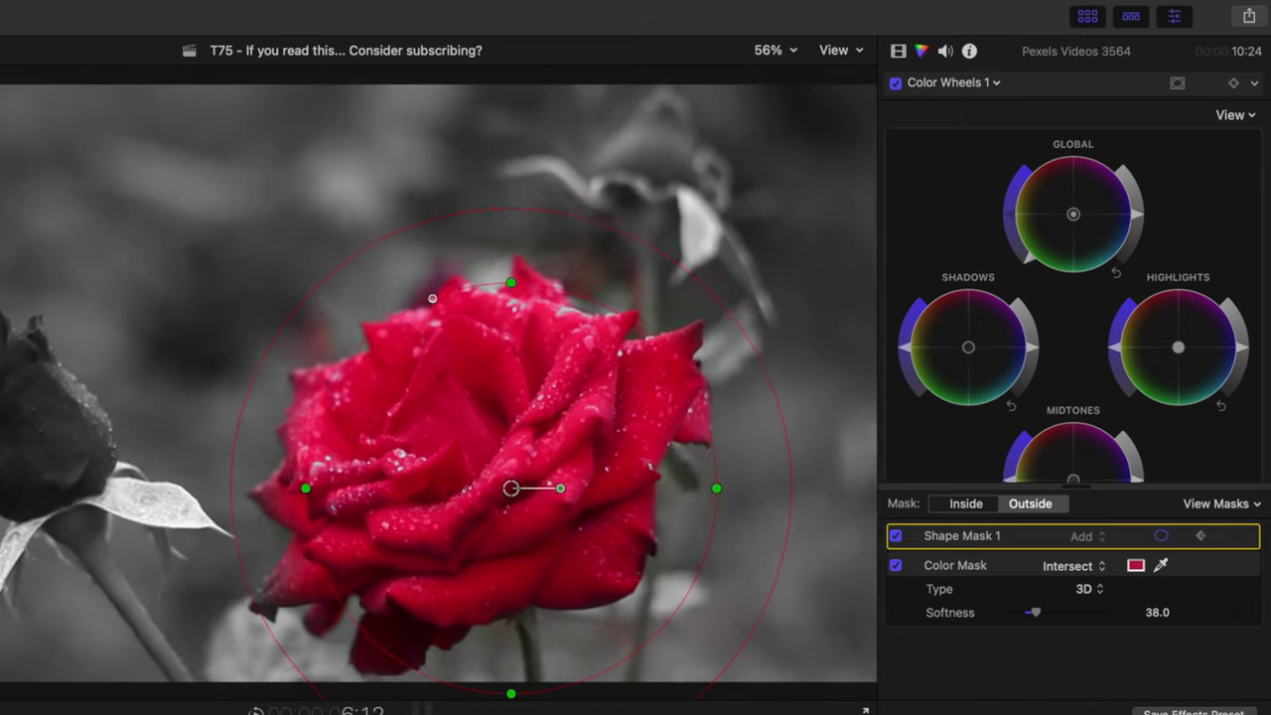
key(space)
drag(521, 488, 501, 501)
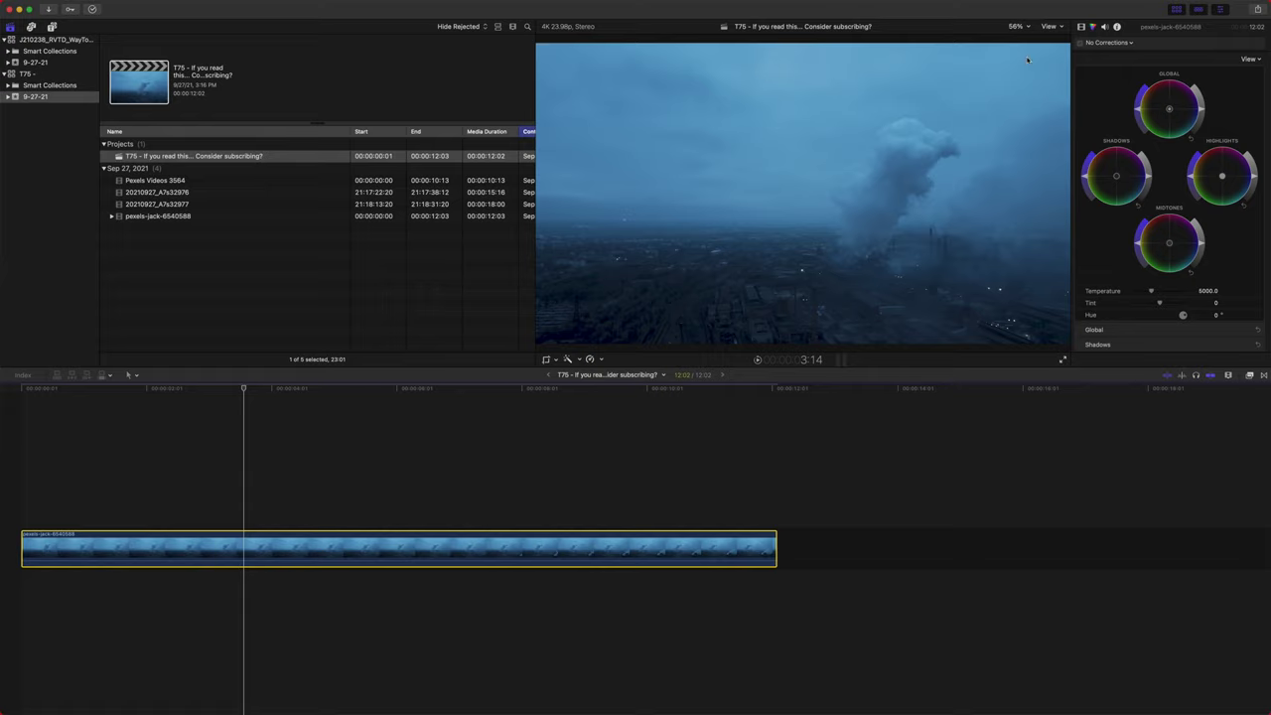
Apply the Bad TV effect, found by searching 'bad', to the smoke clip near 2:11.
click(1262, 375)
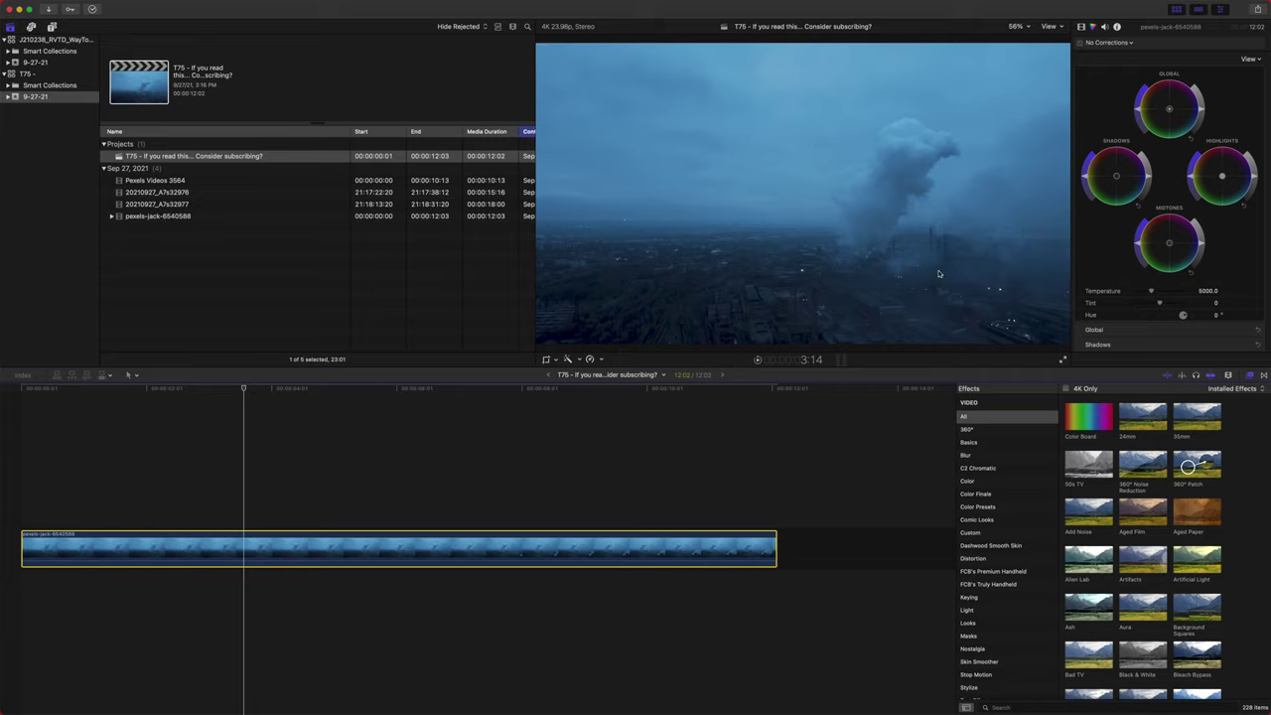
click(1068, 706)
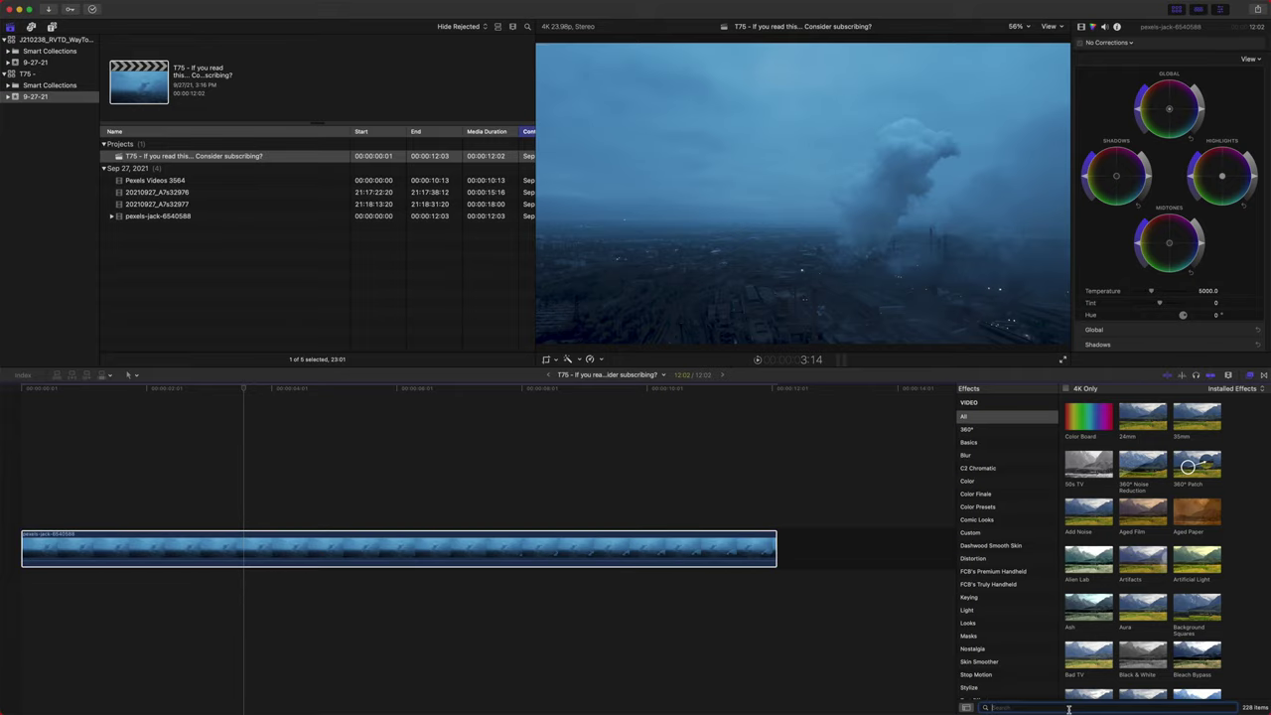
text(bad)
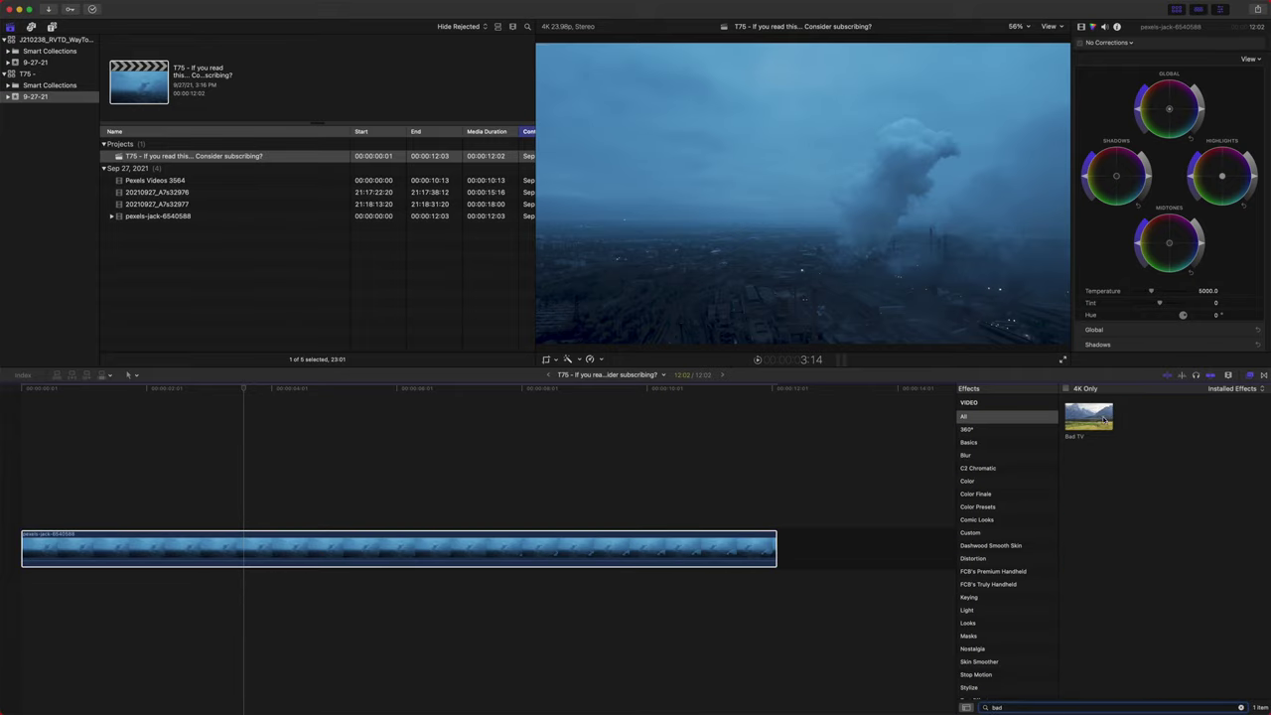
drag(1105, 420, 533, 548)
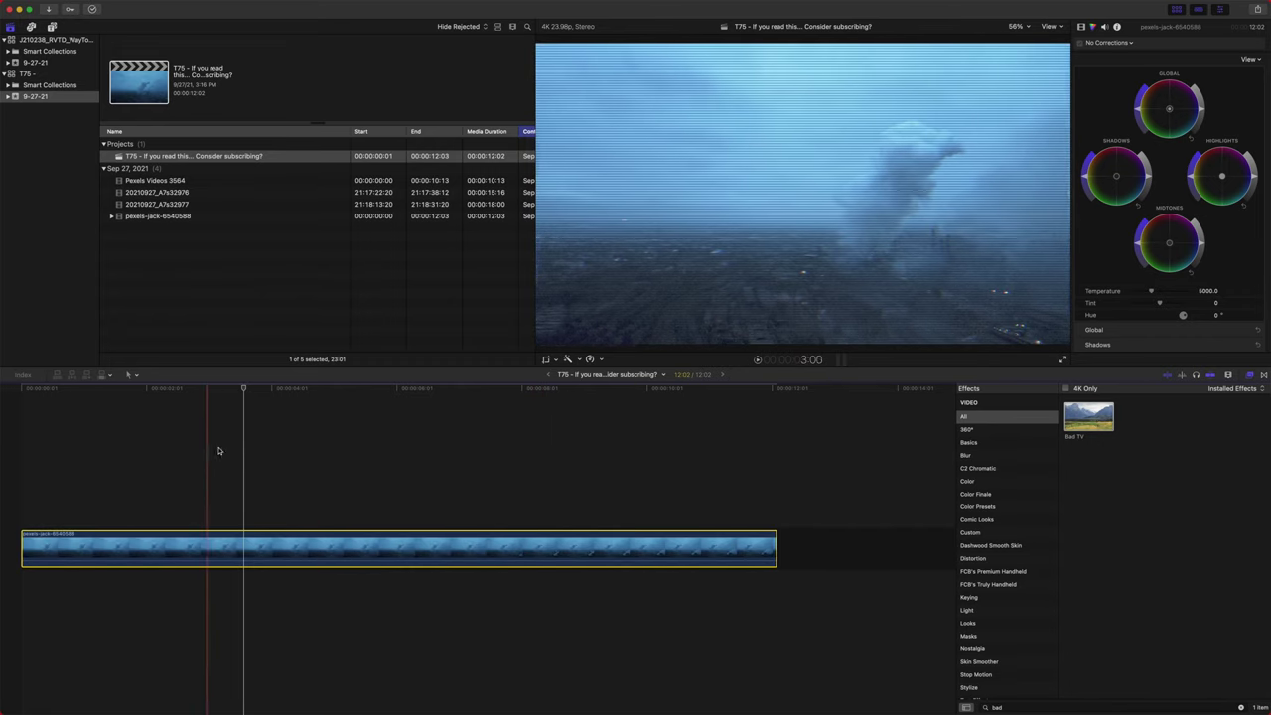
click(172, 447)
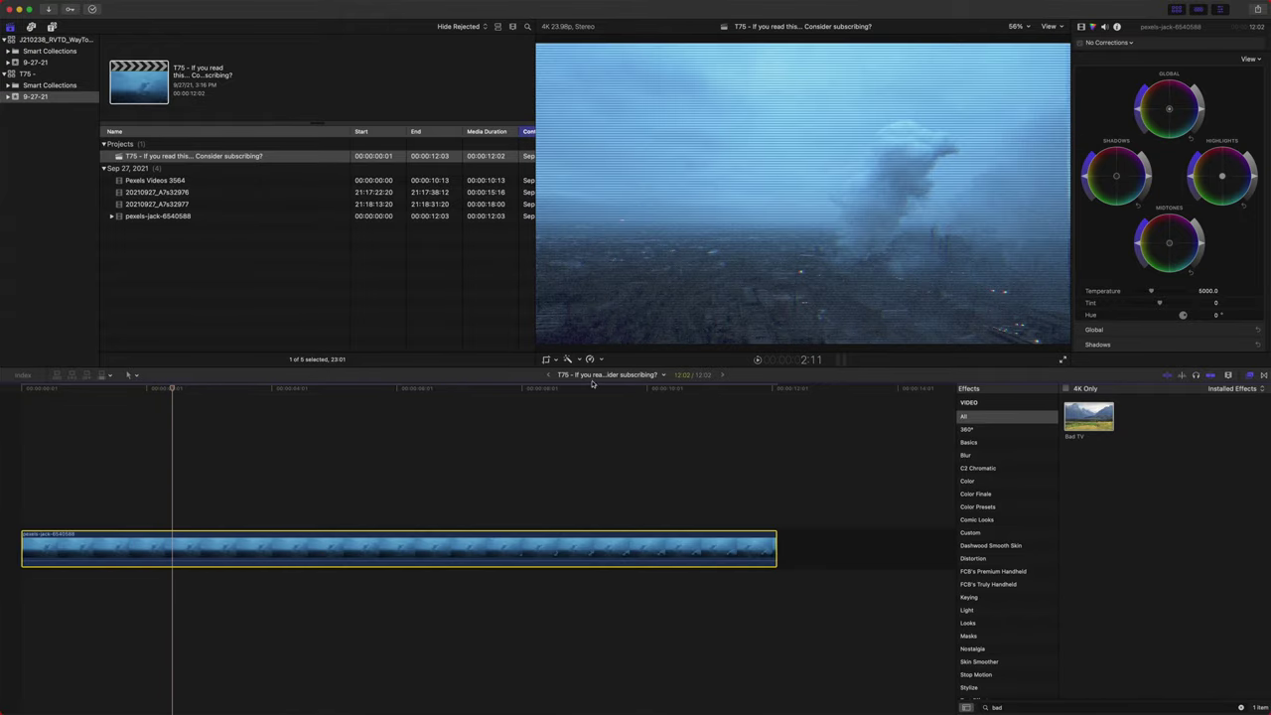
Attach a circular shape mask to Bad TV and enlarge it to nearly fill the frame.
click(1082, 28)
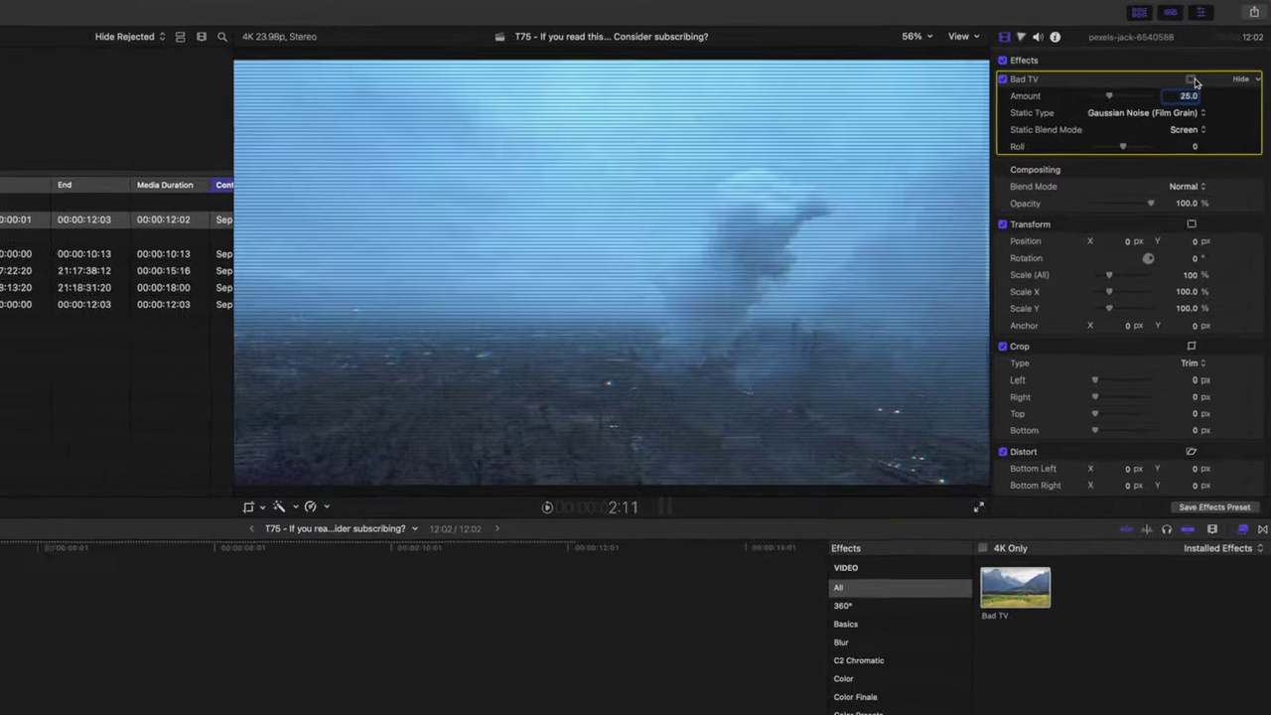
click(1213, 57)
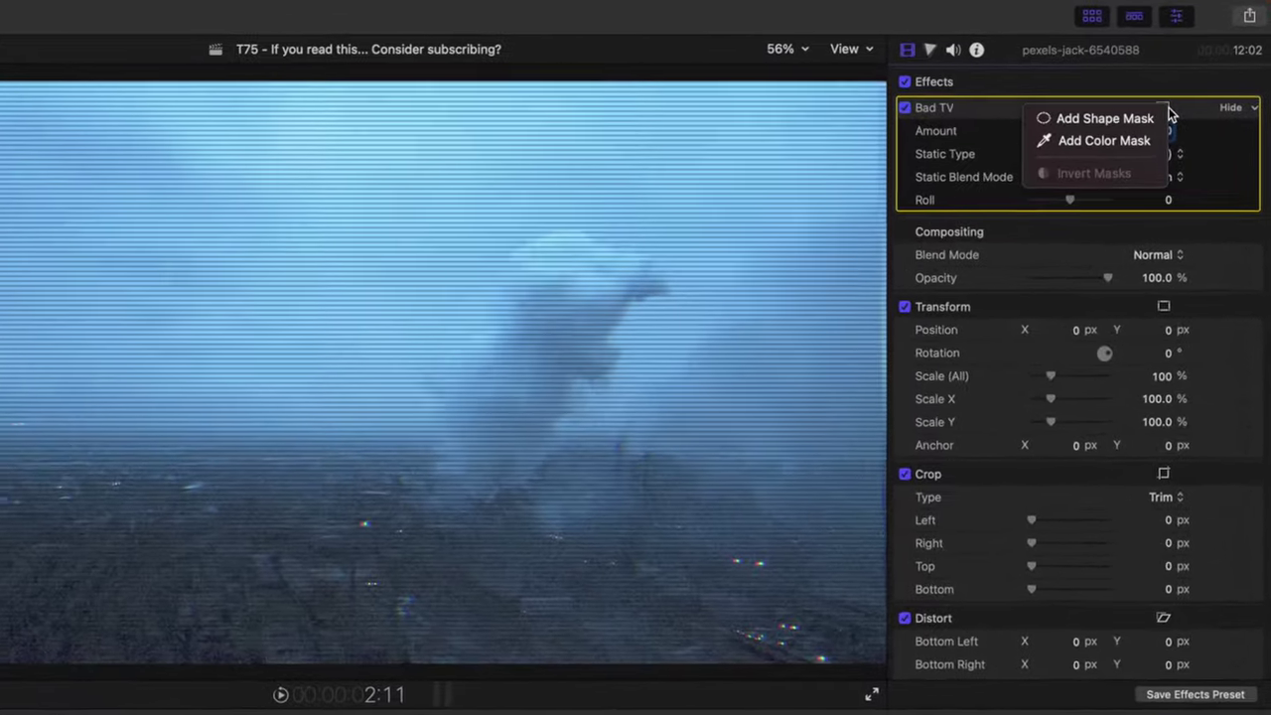
click(1141, 122)
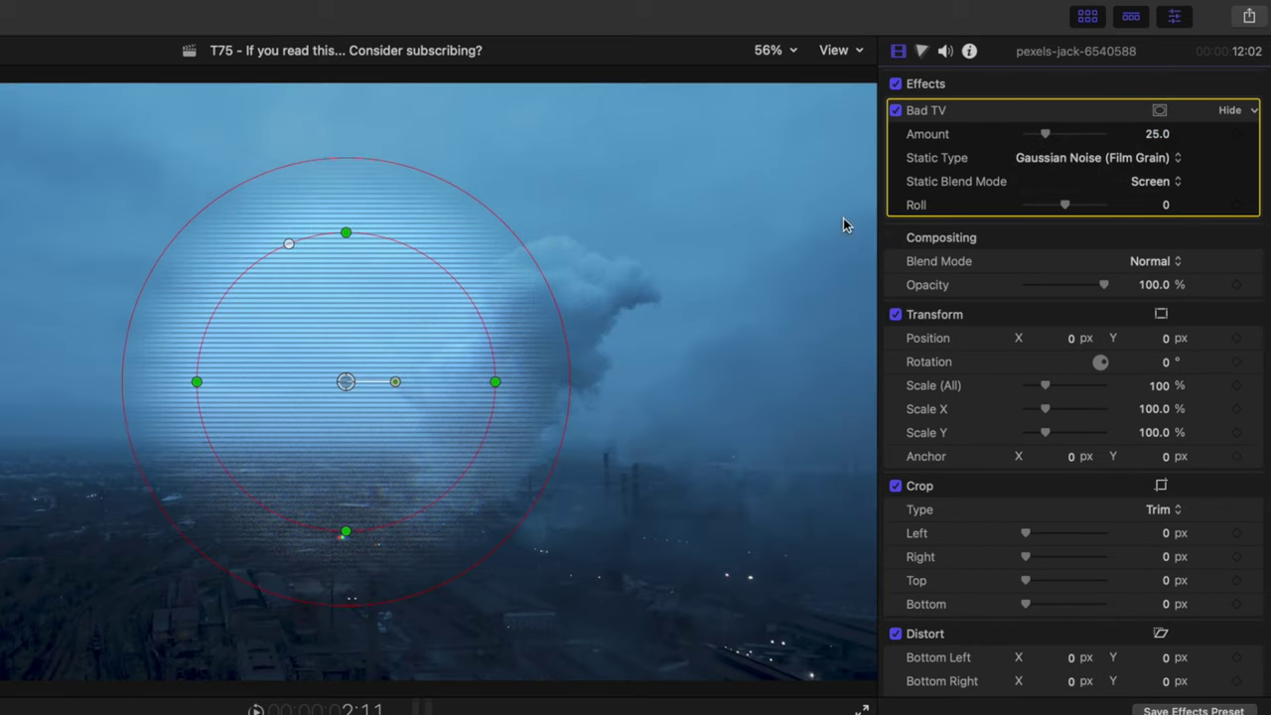
drag(386, 523, 851, 624)
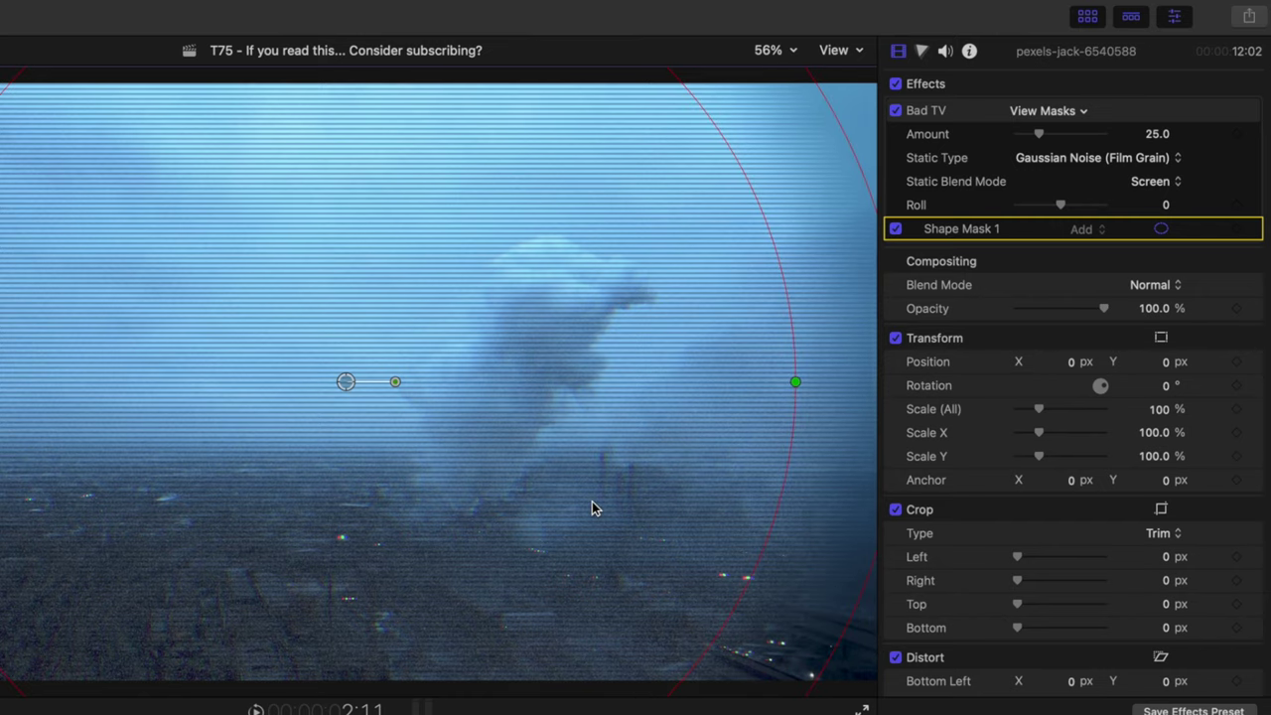
key(super+minus)
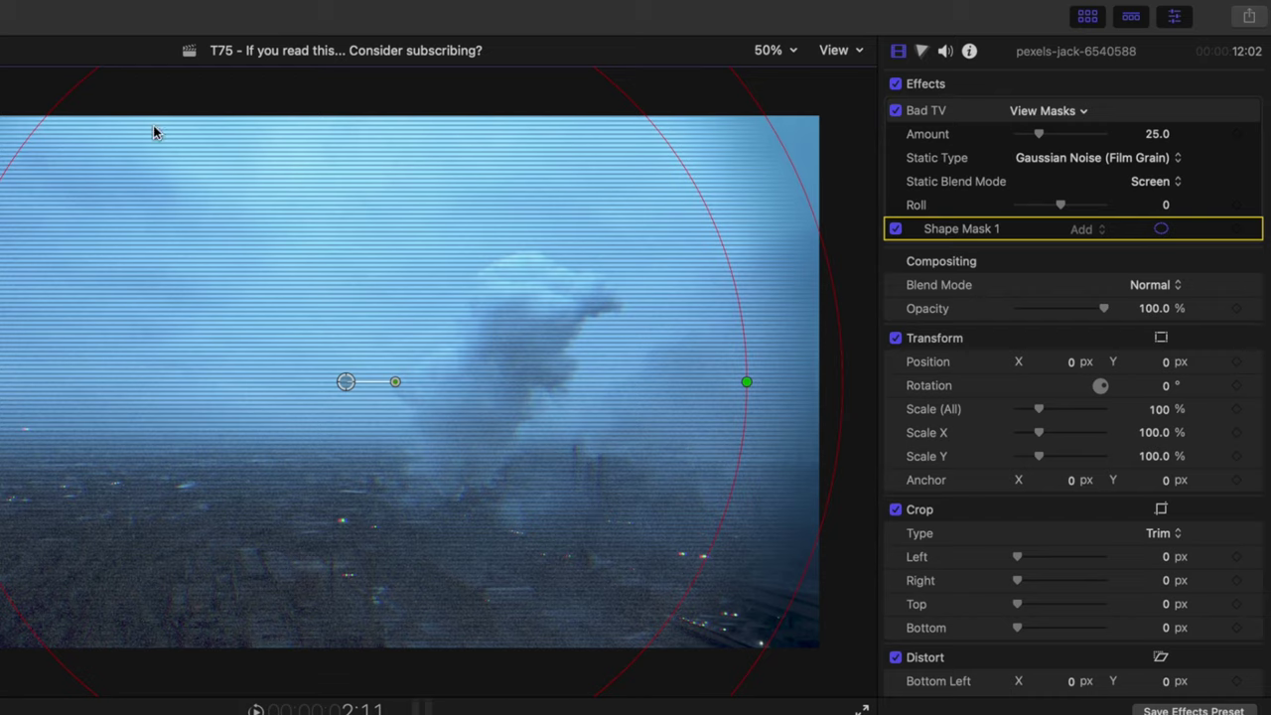
click(1158, 111)
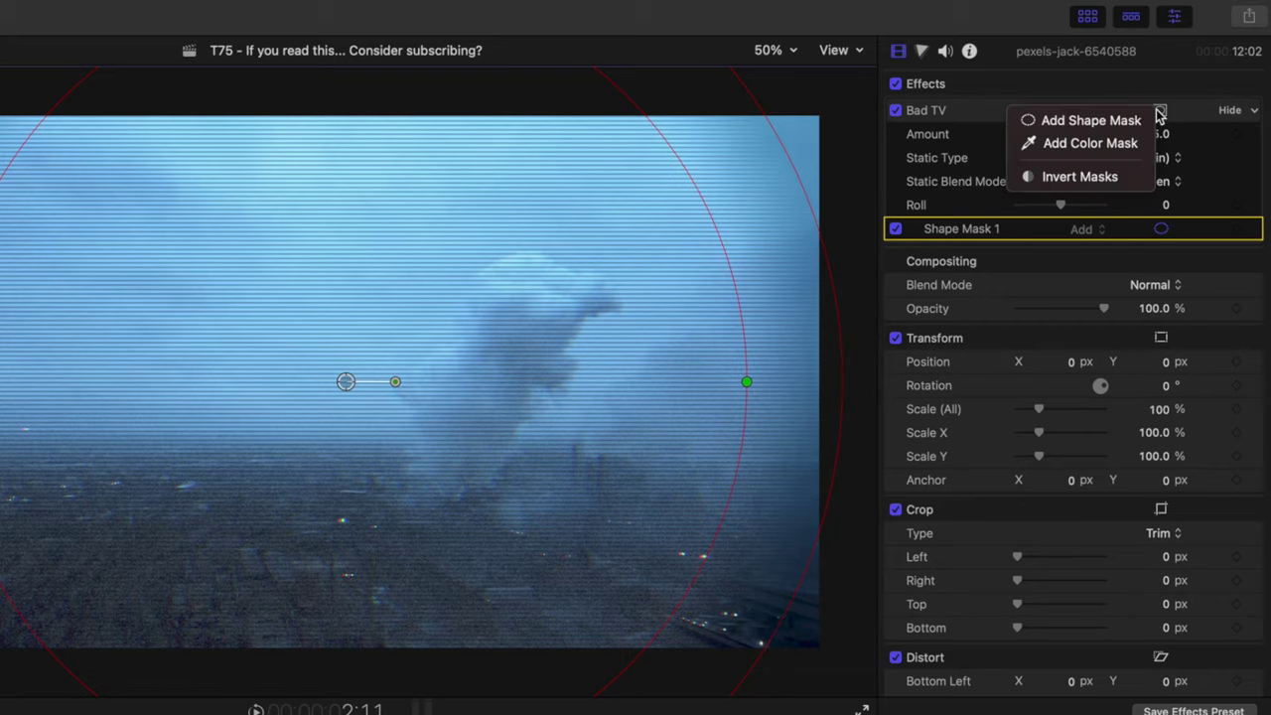
Invert the Bad TV mask, shrink the circle slightly, and preview the edge static.
click(1109, 175)
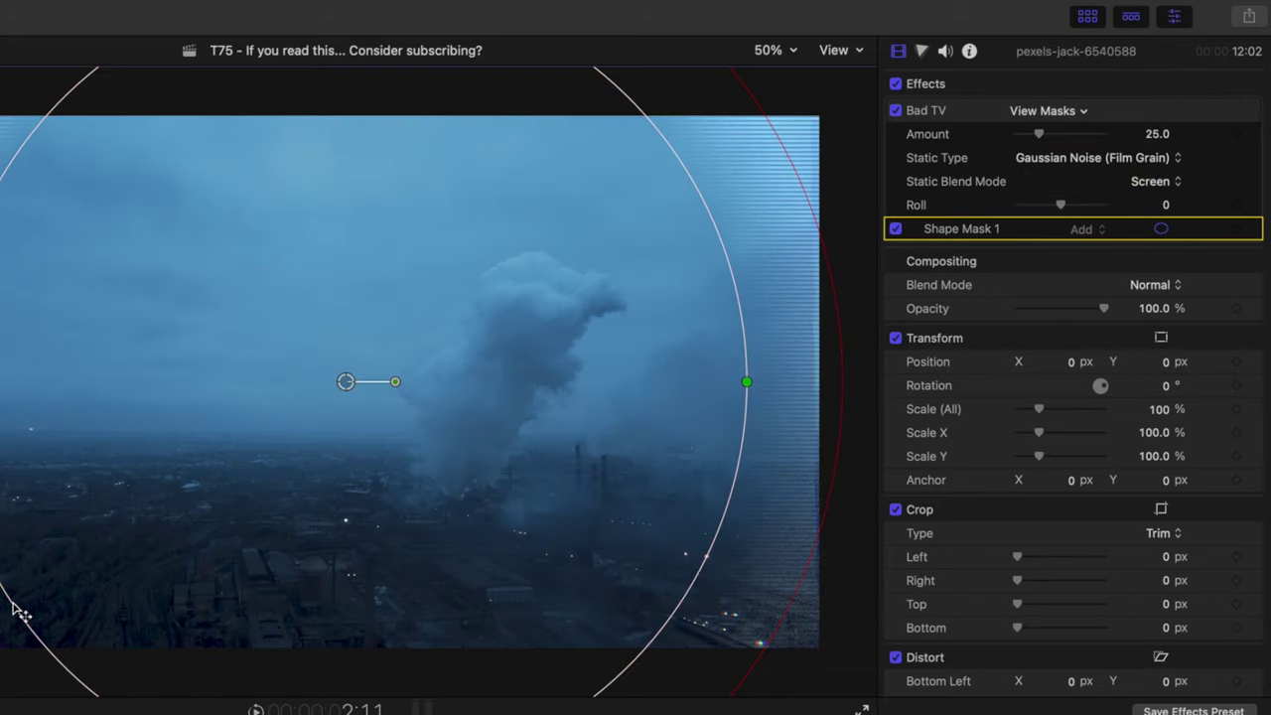
drag(20, 605, 20, 567)
key(space)
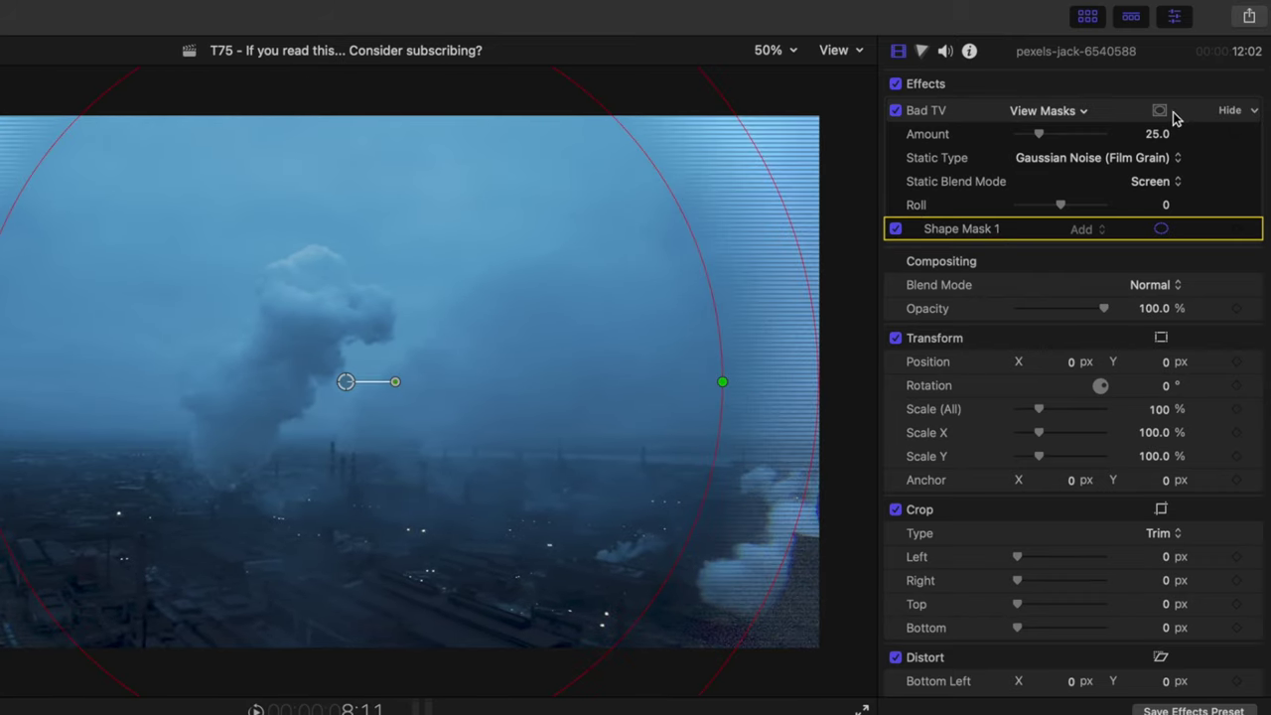
Add Shape Mask 2 set to Subtract, tightening its edge and nudging it into a donut.
click(1158, 111)
click(1147, 124)
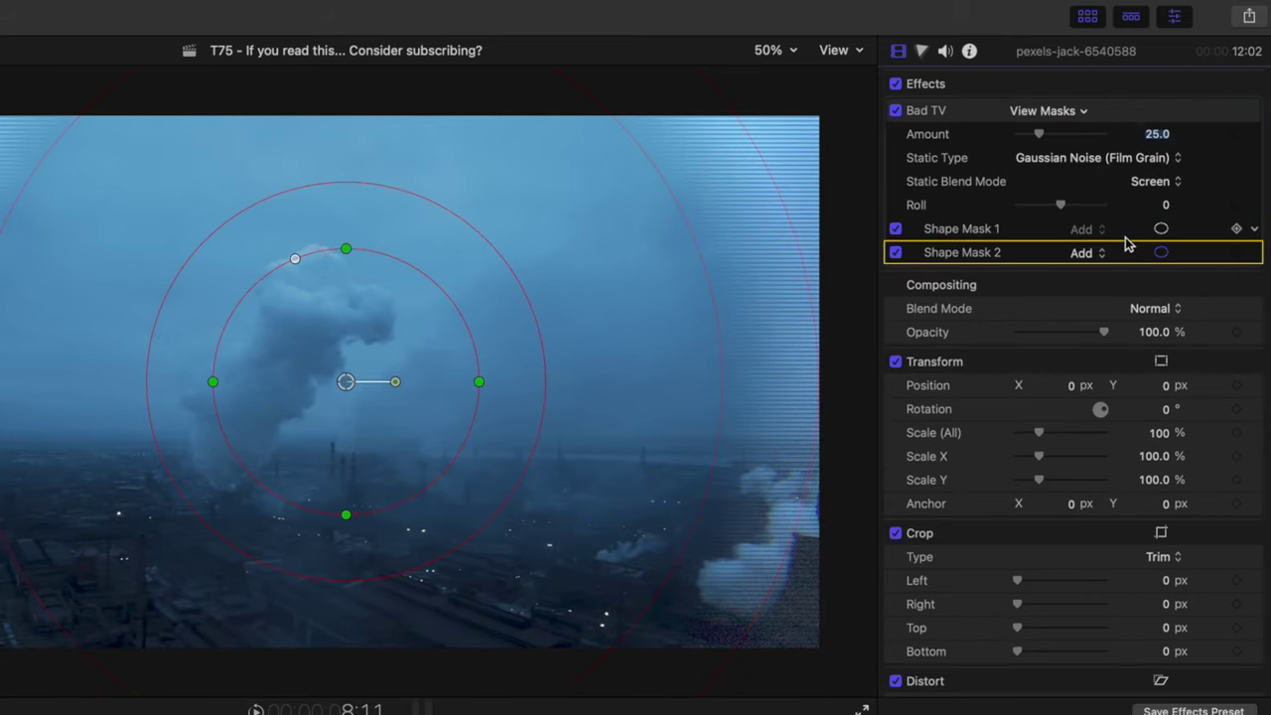
click(1084, 254)
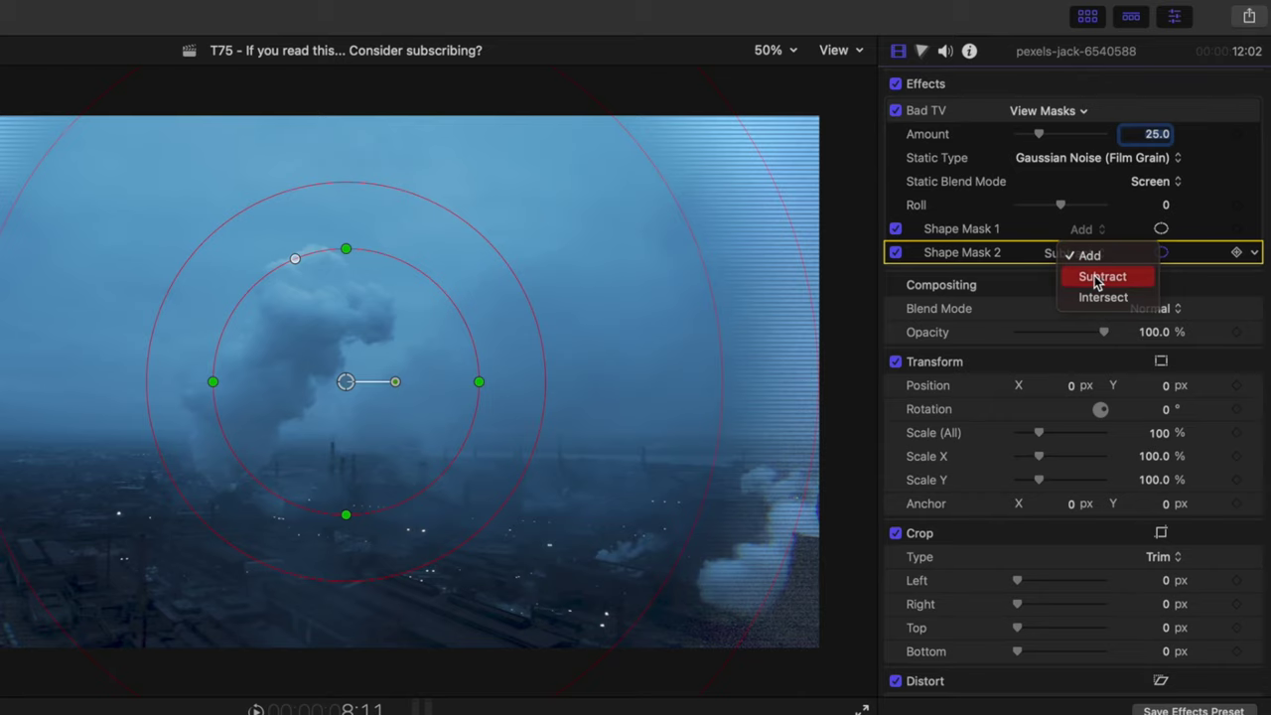
click(1100, 277)
drag(496, 248, 482, 278)
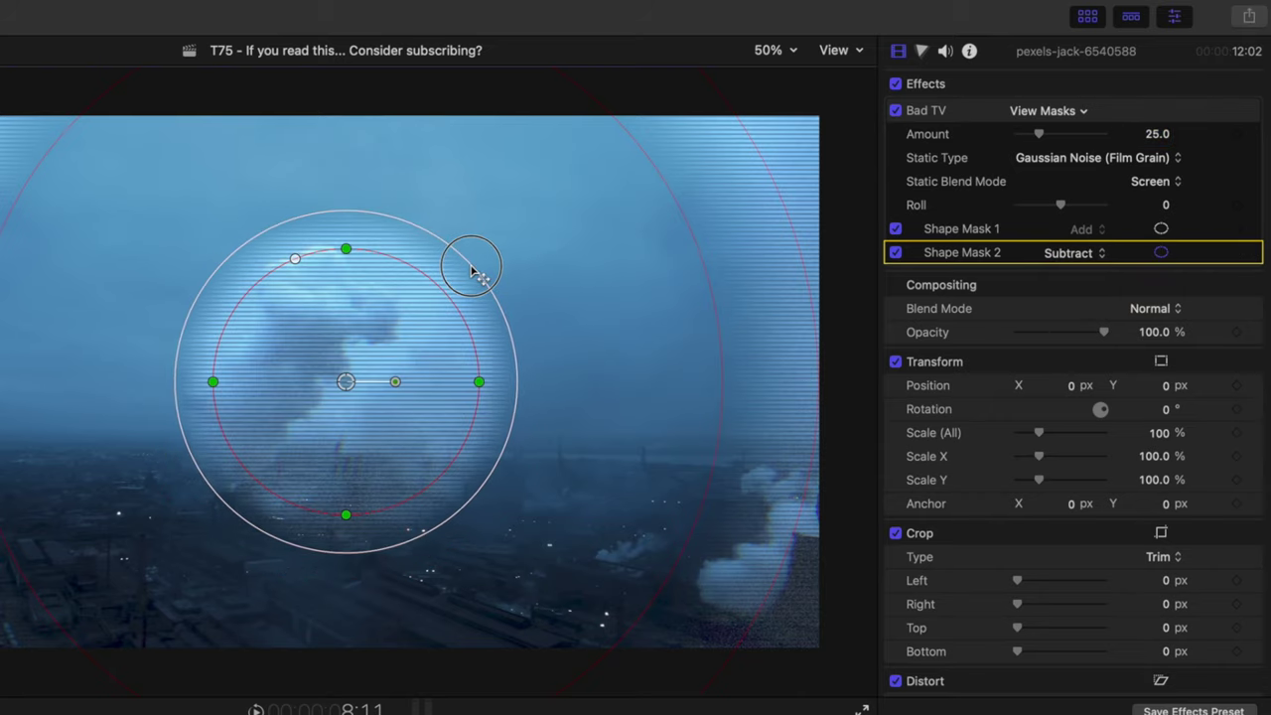
mouse_move(348, 391)
mouse_down()
mouse_move(354, 402)
mouse_move(341, 378)
mouse_up()
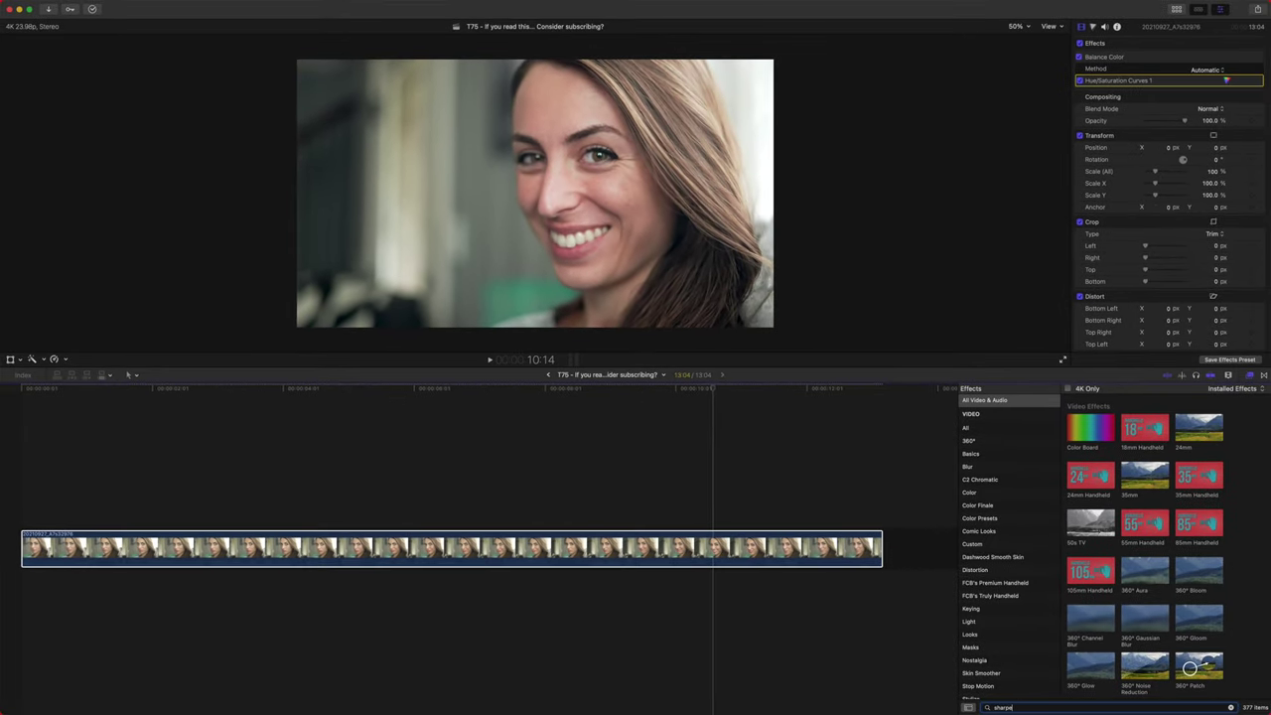
Apply Sharpen to the portrait clip and raise its amount from 2.5 to 5.00.
drag(1087, 419, 714, 526)
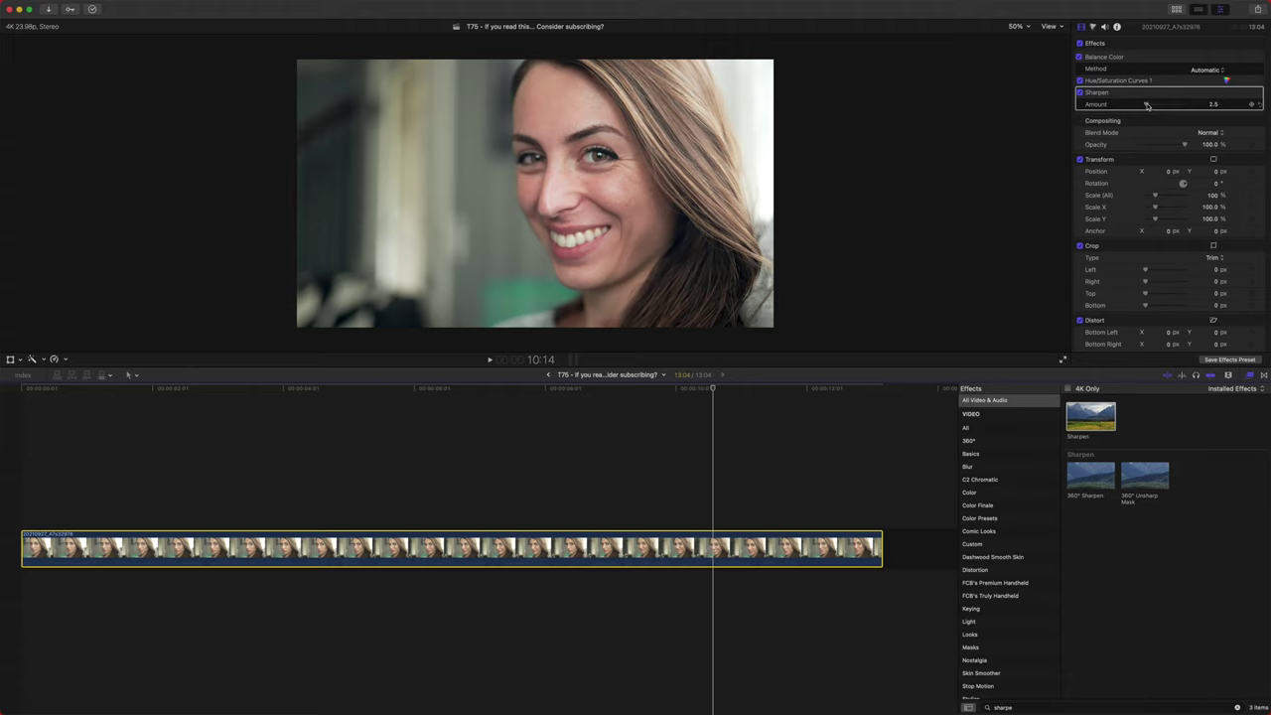
drag(1147, 104, 1149, 105)
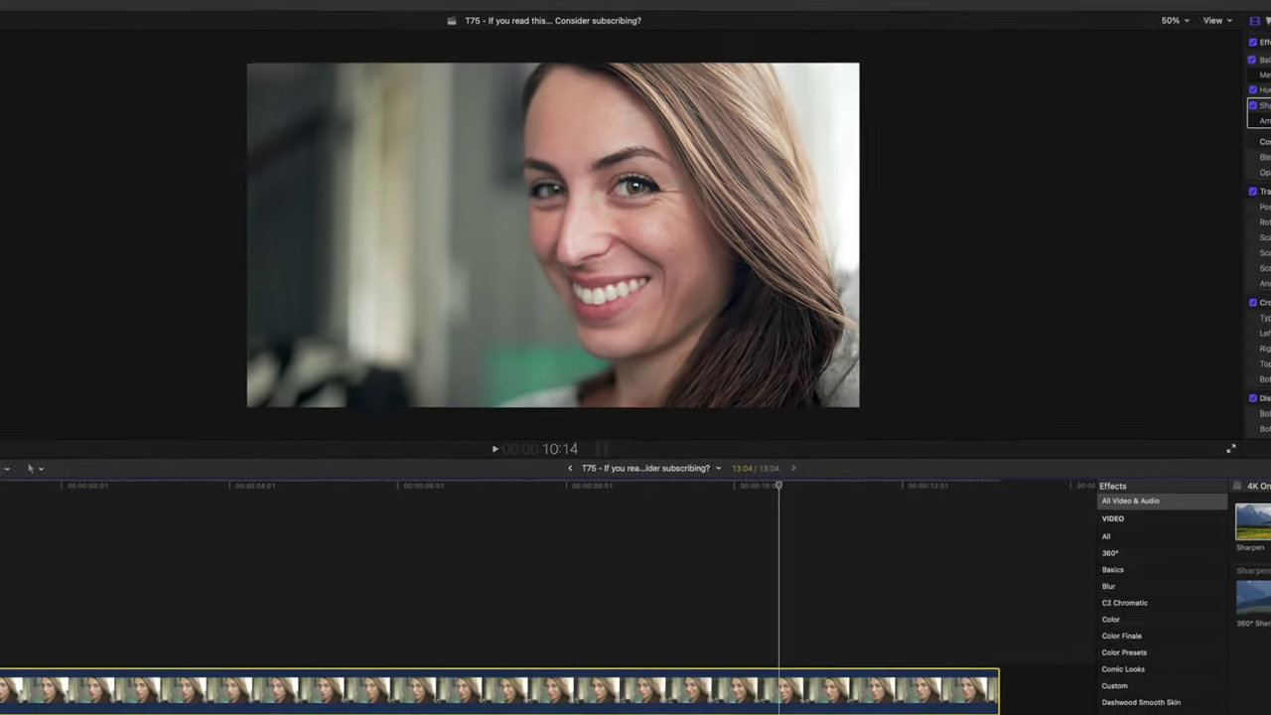
Ease the portrait clip's Sharpen amount back from 5.00 to 4.04.
click(1148, 104)
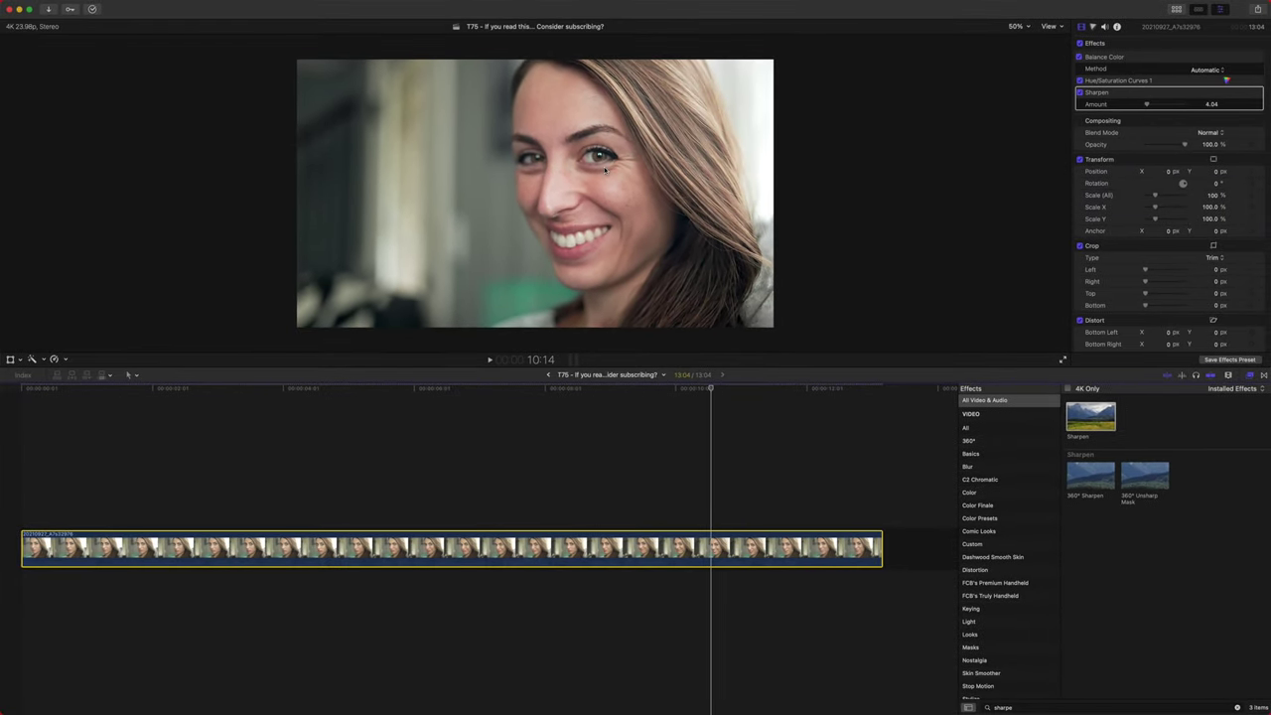
Add a circular Shape Mask to Sharpen, shrunk and placed over the woman's eye.
click(1213, 94)
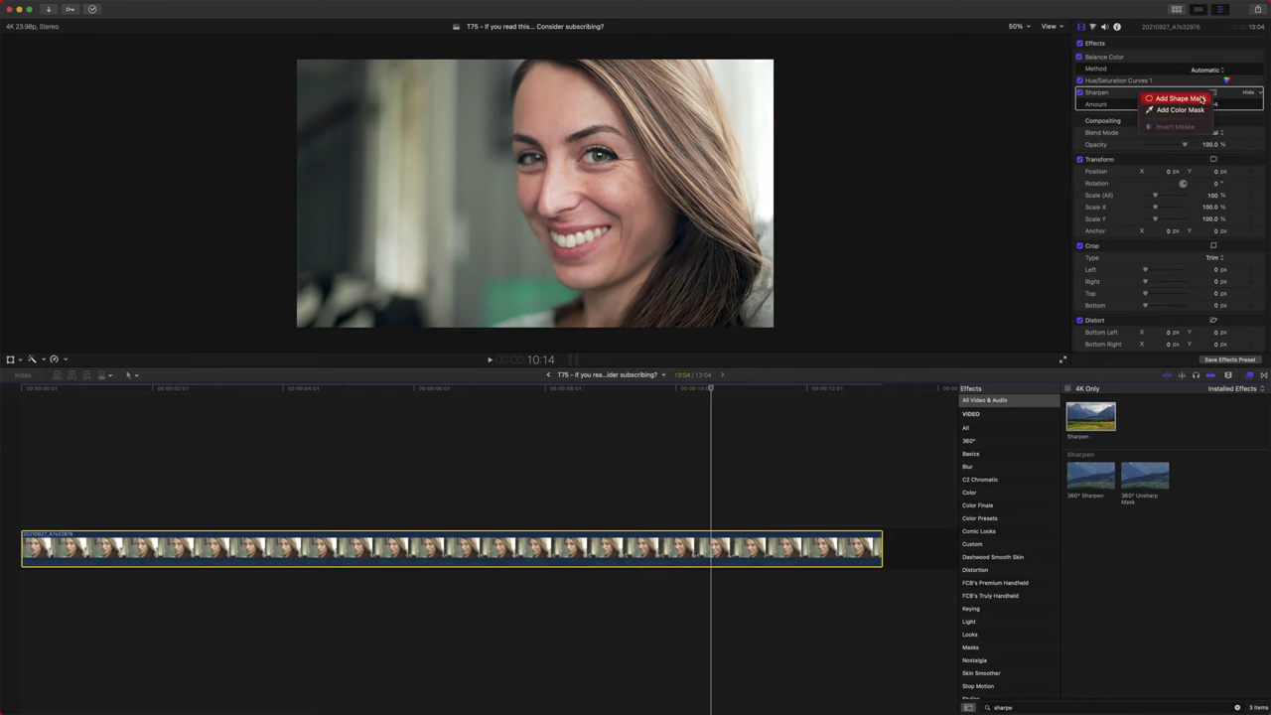
click(1176, 97)
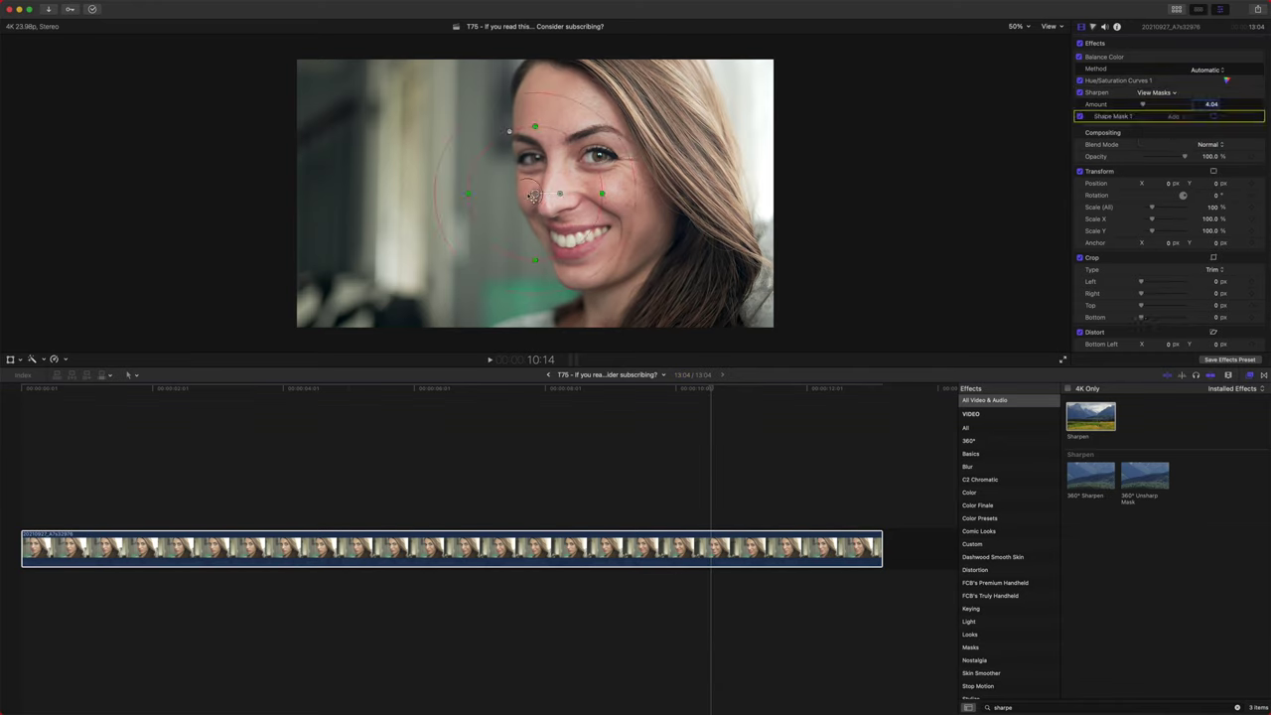
drag(534, 196, 622, 142)
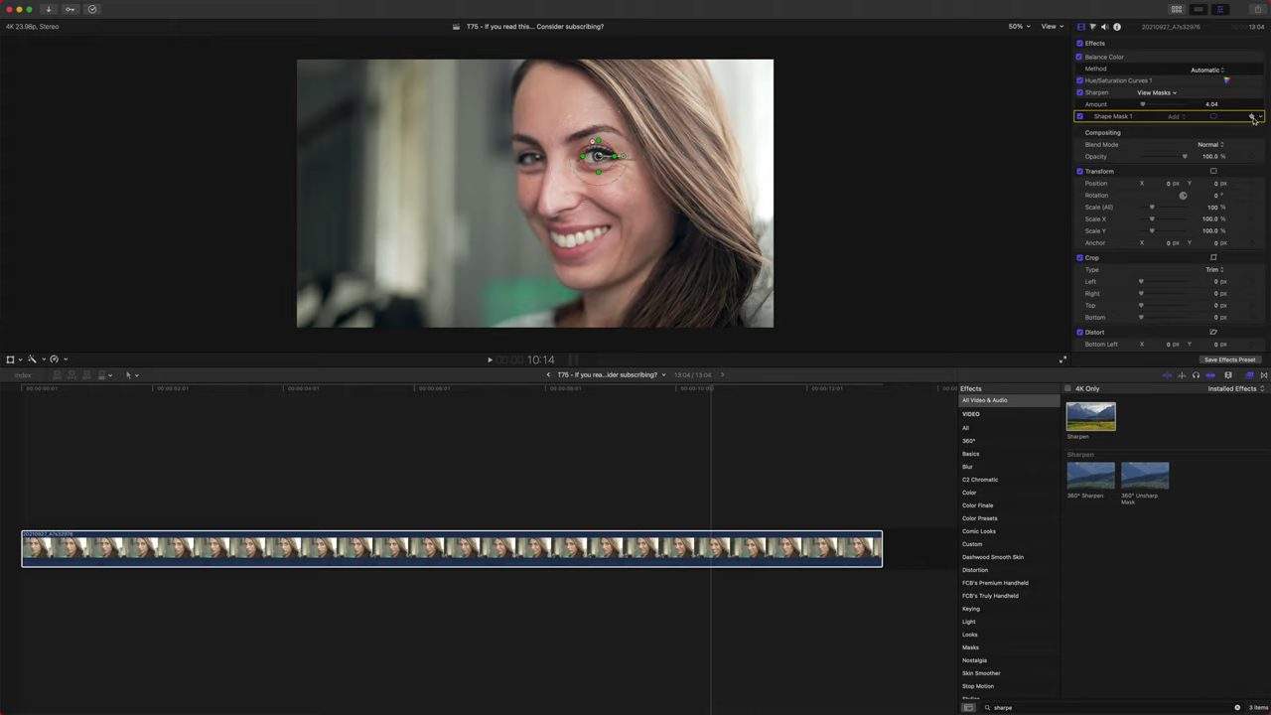
Keyframe the mask every ten frames to follow the eye, then play back from the start to check the tracking.
key(shift+Right)
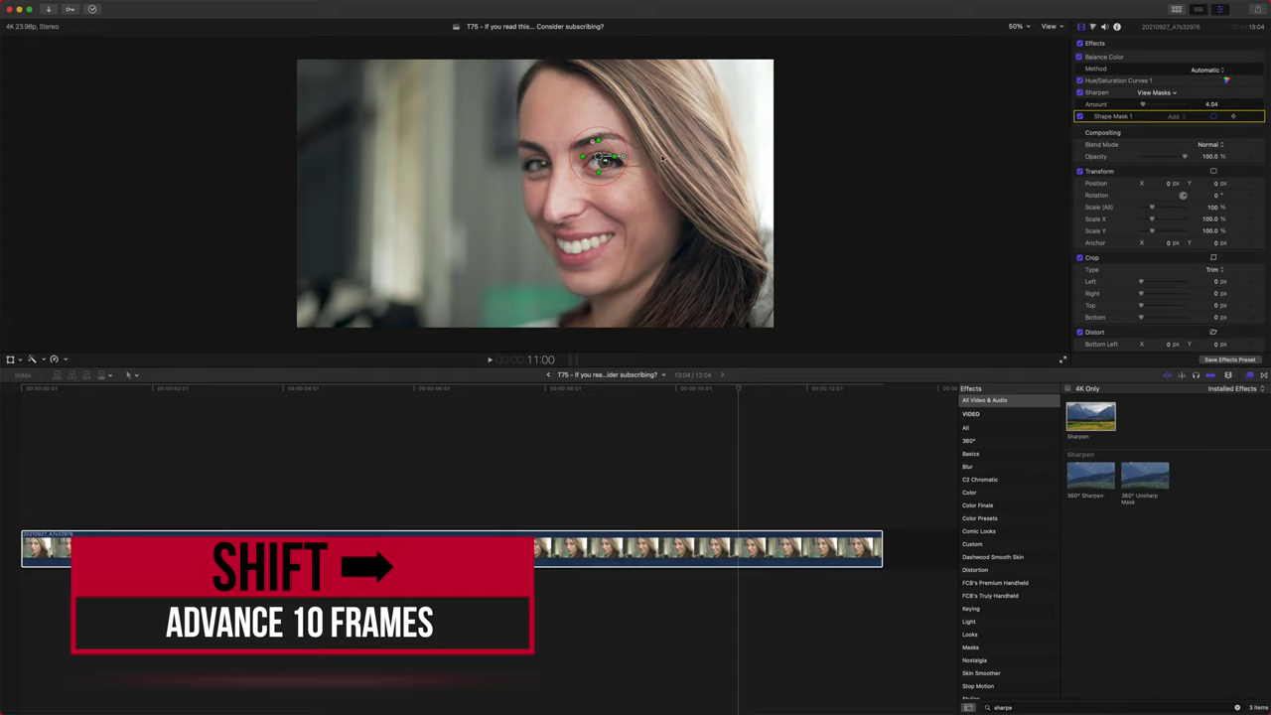
drag(604, 158, 604, 162)
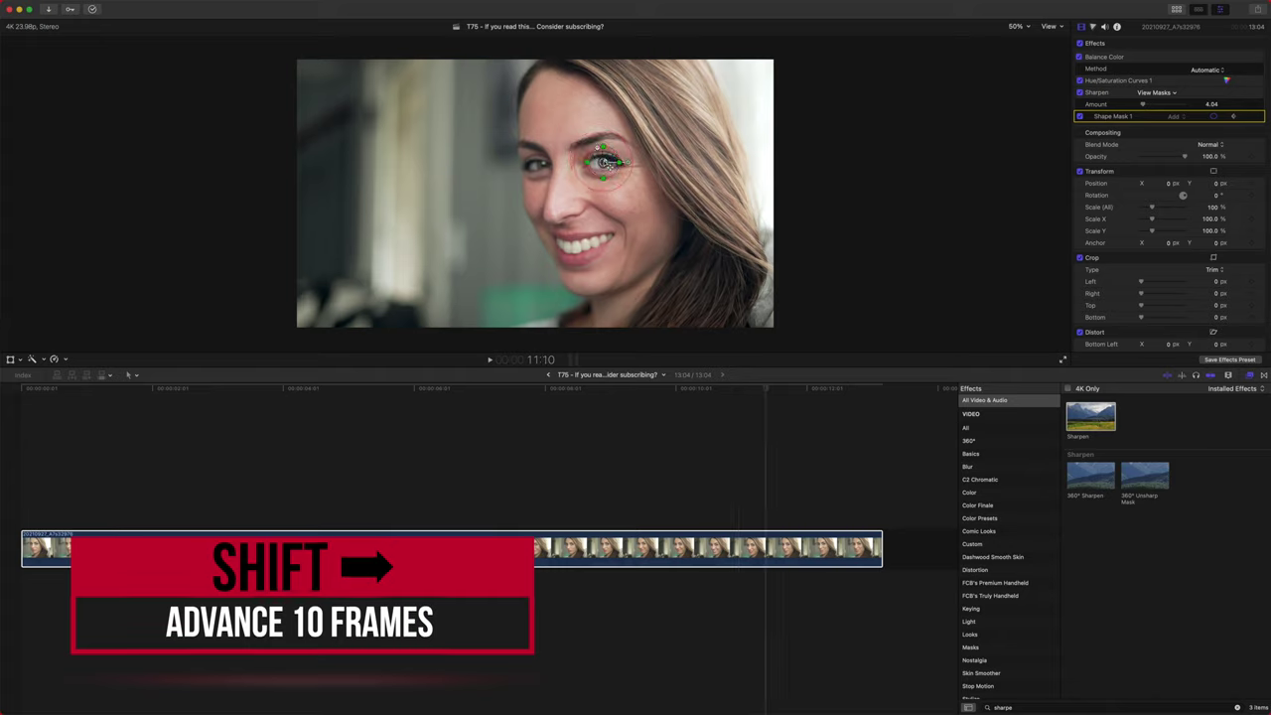
key(shift+Right)
drag(605, 161, 605, 157)
key(shift+Right)
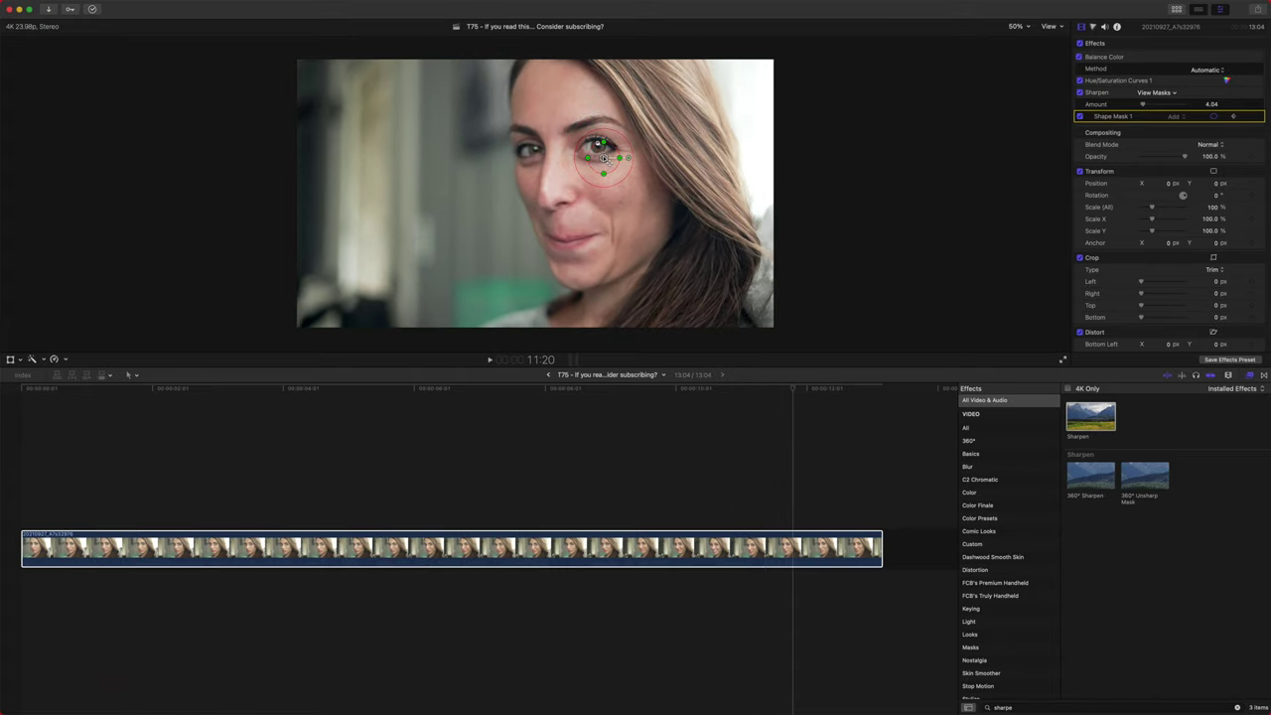
key(alt+semicolon)
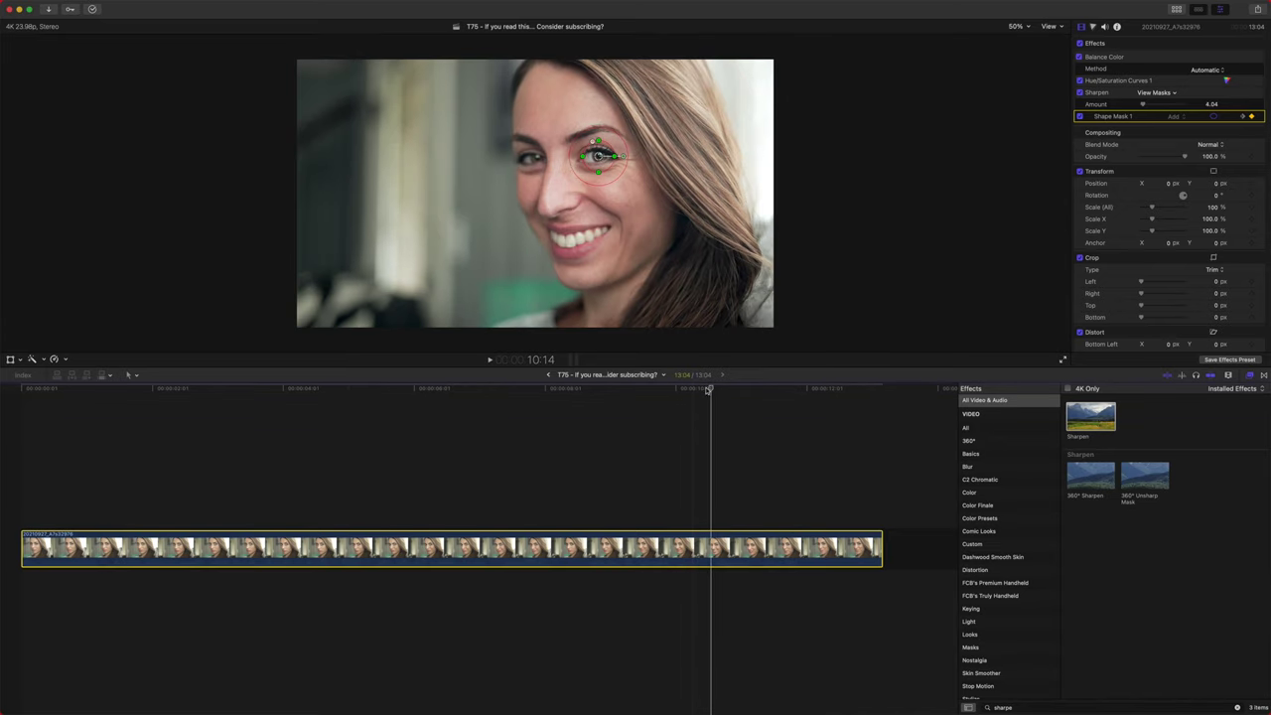
key(space)
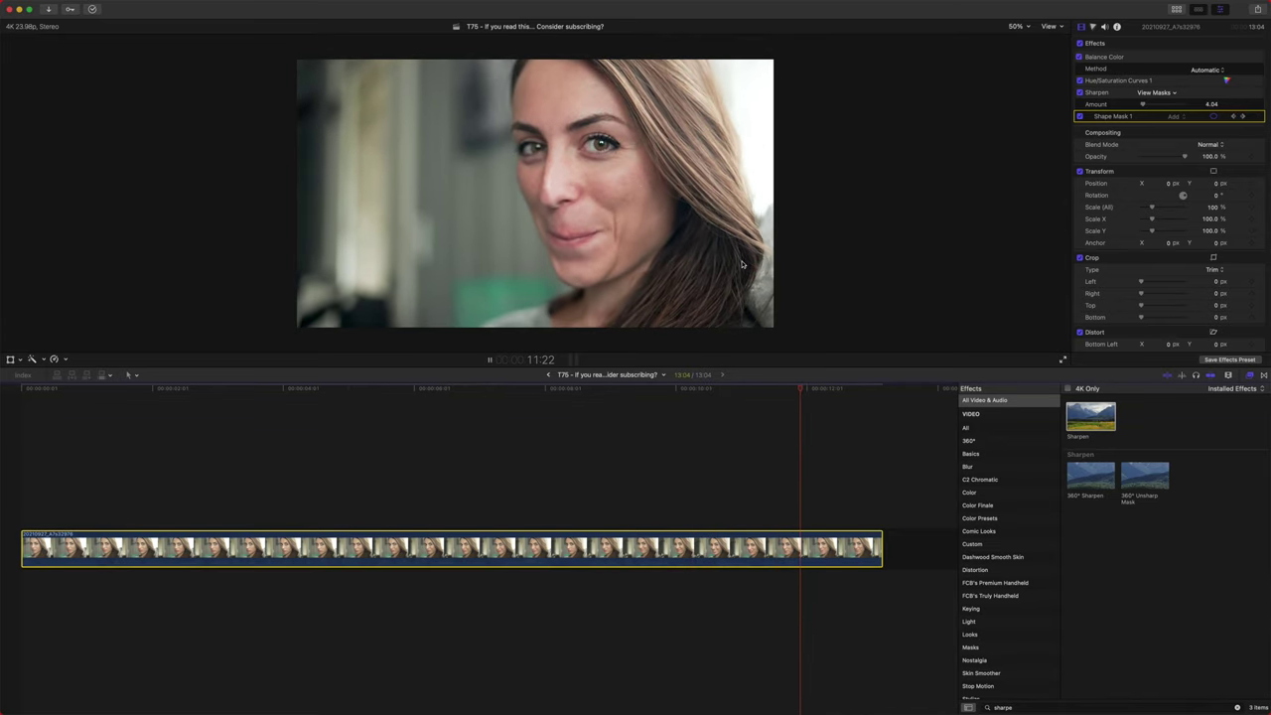
key(space)
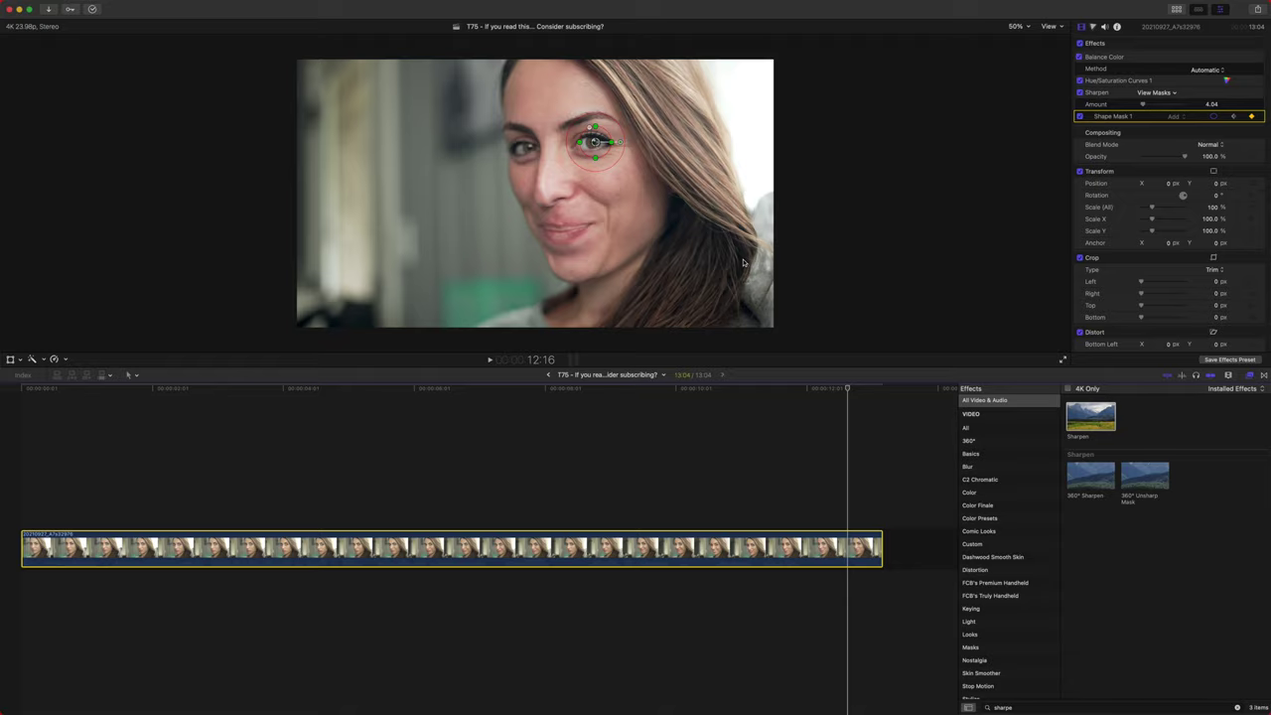